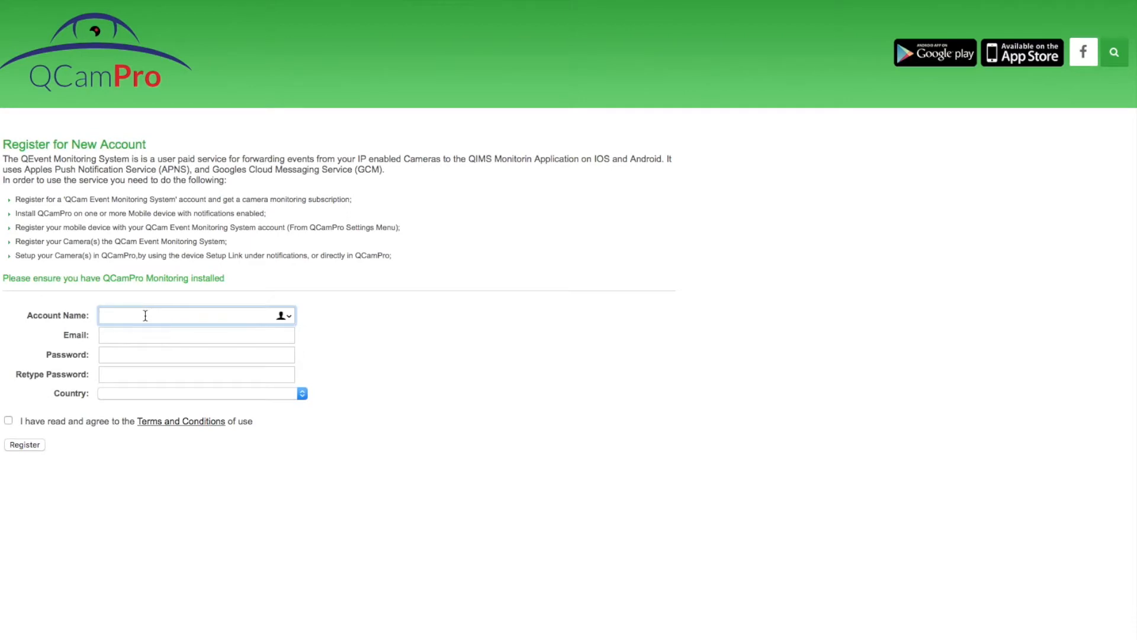
Enter account name 'QCamPro Demo', the support e-mail address, and the password twice
{"action": "type", "text": "P"}
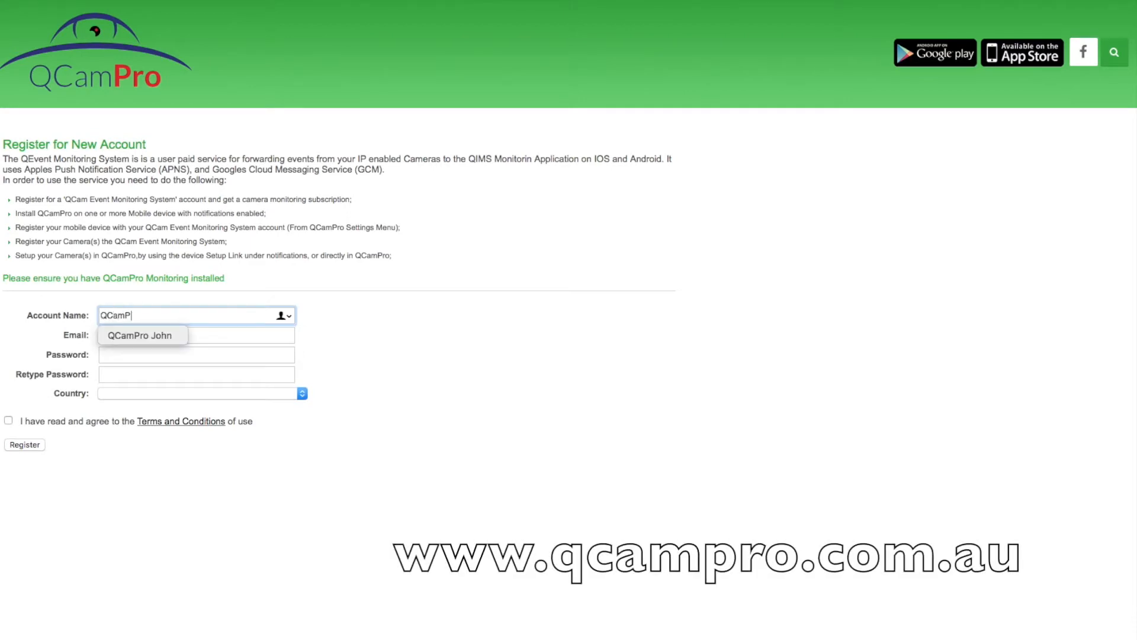
{"action": "type", "text": "ro Demo"}
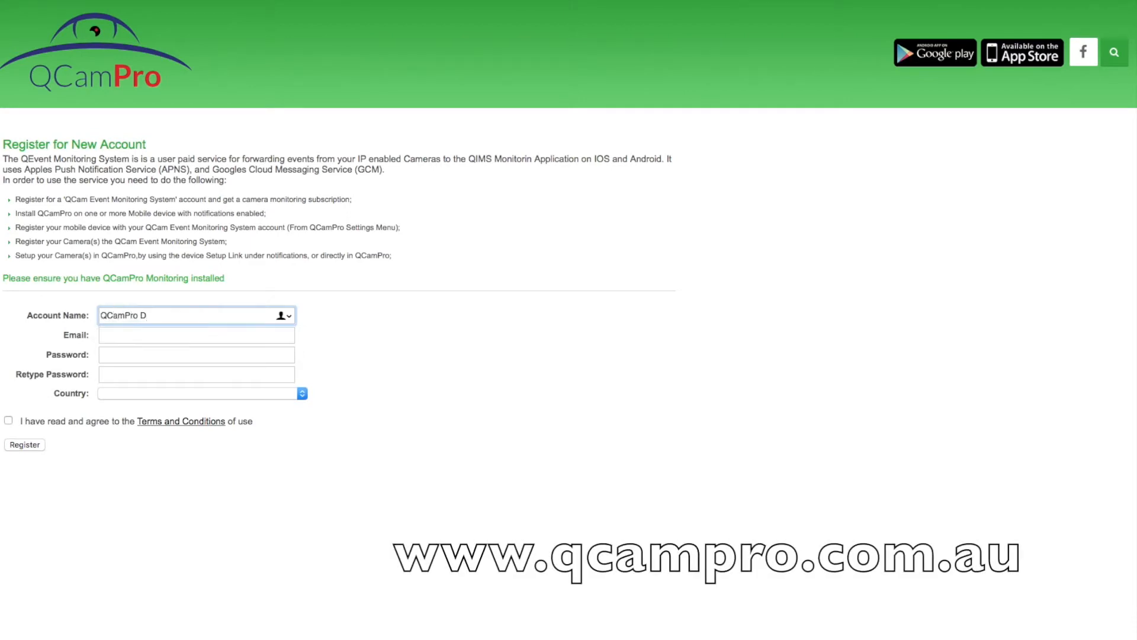
{"action": "left_click", "coordinate": [103, 337]}
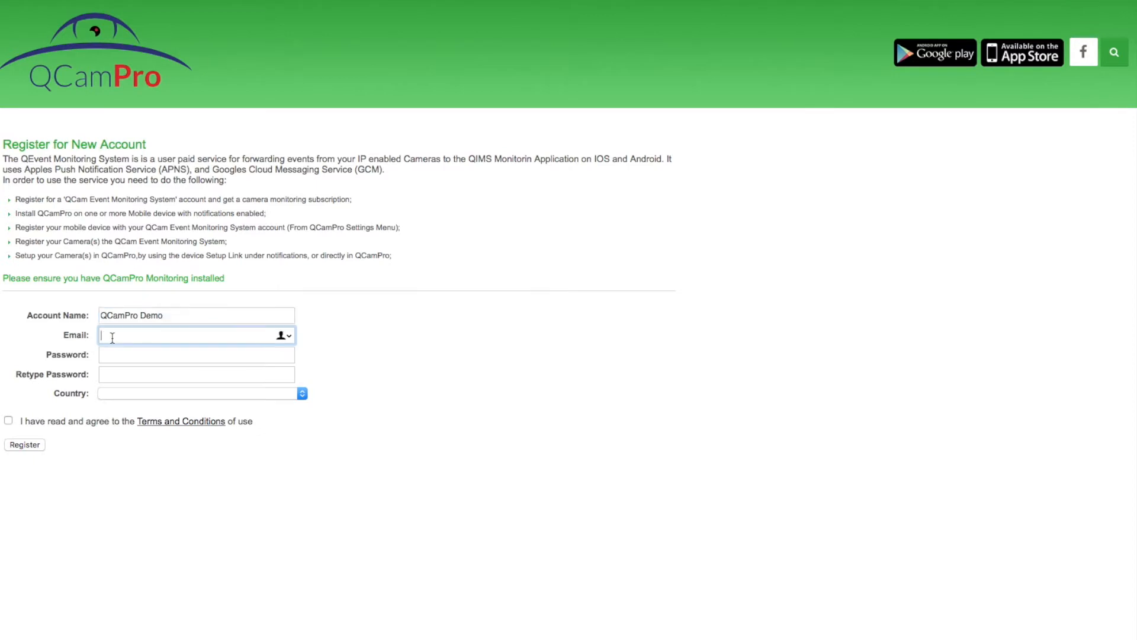
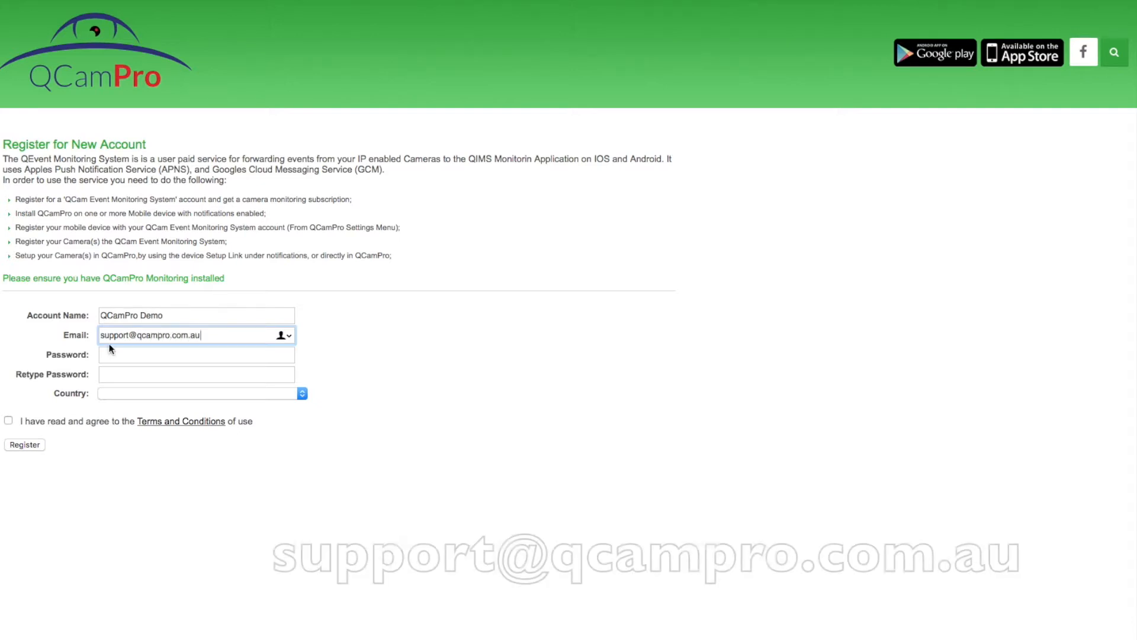
{"action": "left_click", "coordinate": [105, 355]}
{"action": "type", "text": "•••••••••"}
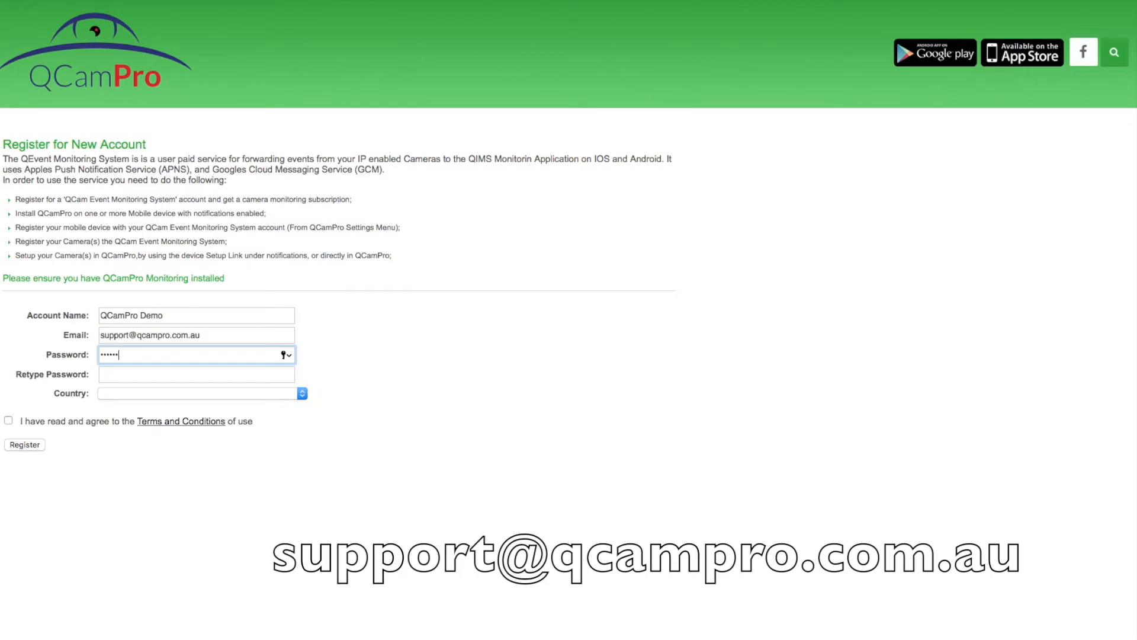
{"action": "left_click", "coordinate": [108, 374]}
{"action": "type", "text": "•••••••••"}
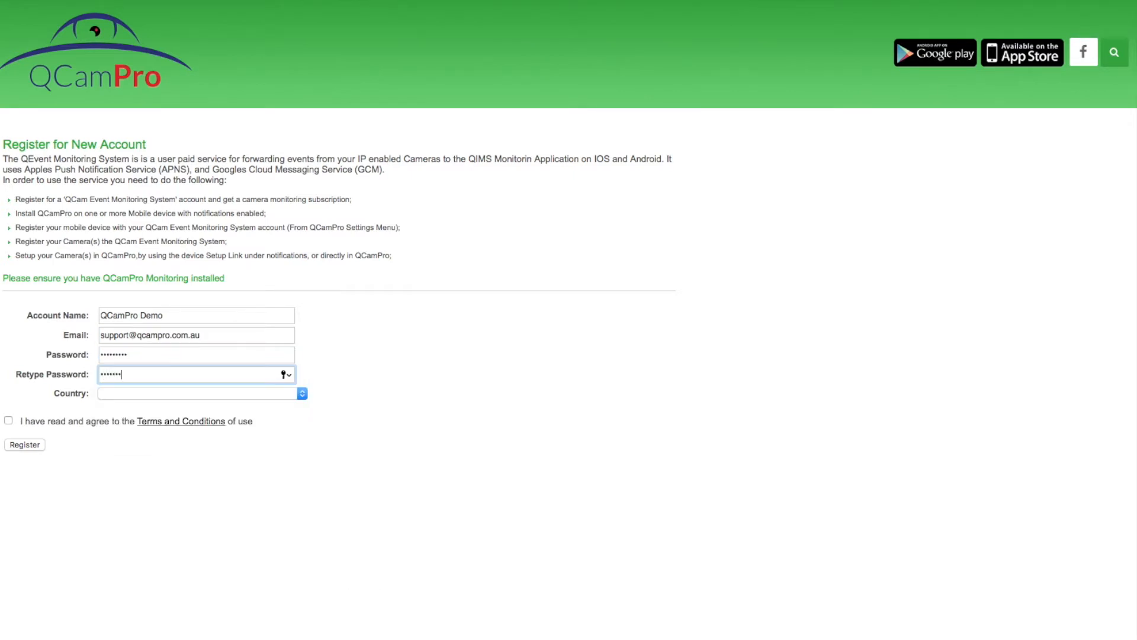
Choose Australia as the country, accept the terms and conditions, and register
{"action": "left_click", "coordinate": [110, 393]}
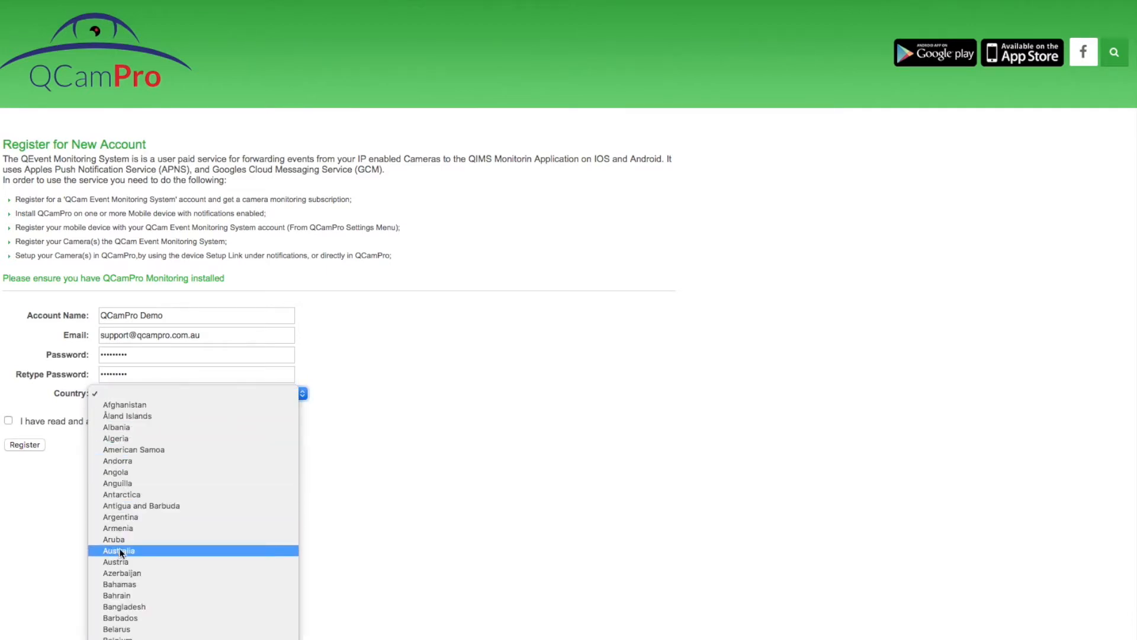
{"action": "scroll", "coordinate": [119, 551], "scroll_direction": "down", "scroll_amount": 3}
{"action": "key", "text": "Escape"}
{"action": "left_click", "coordinate": [9, 421]}
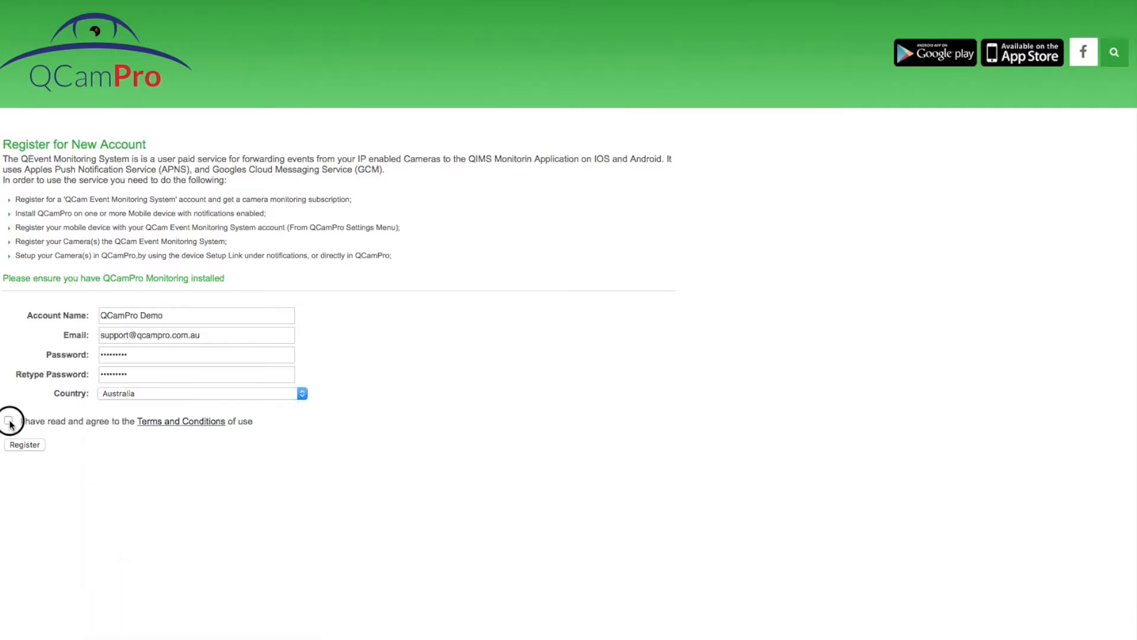
{"action": "left_click", "coordinate": [27, 445]}
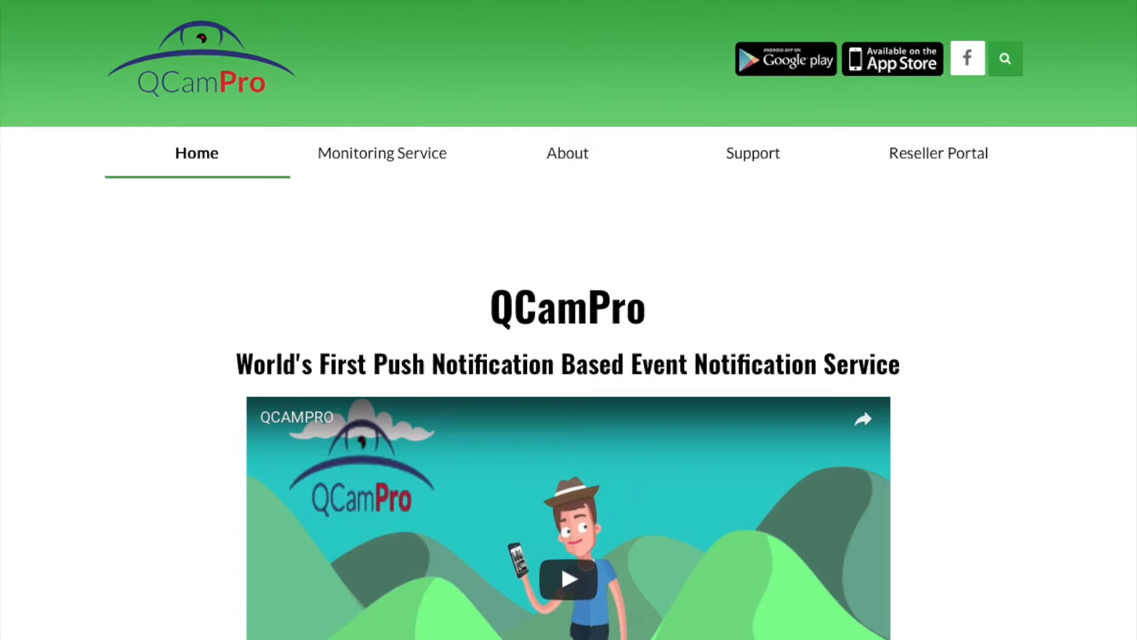
Log in to the Reseller Portal using the saved support account login
{"action": "mouse_move", "coordinate": [935, 160]}
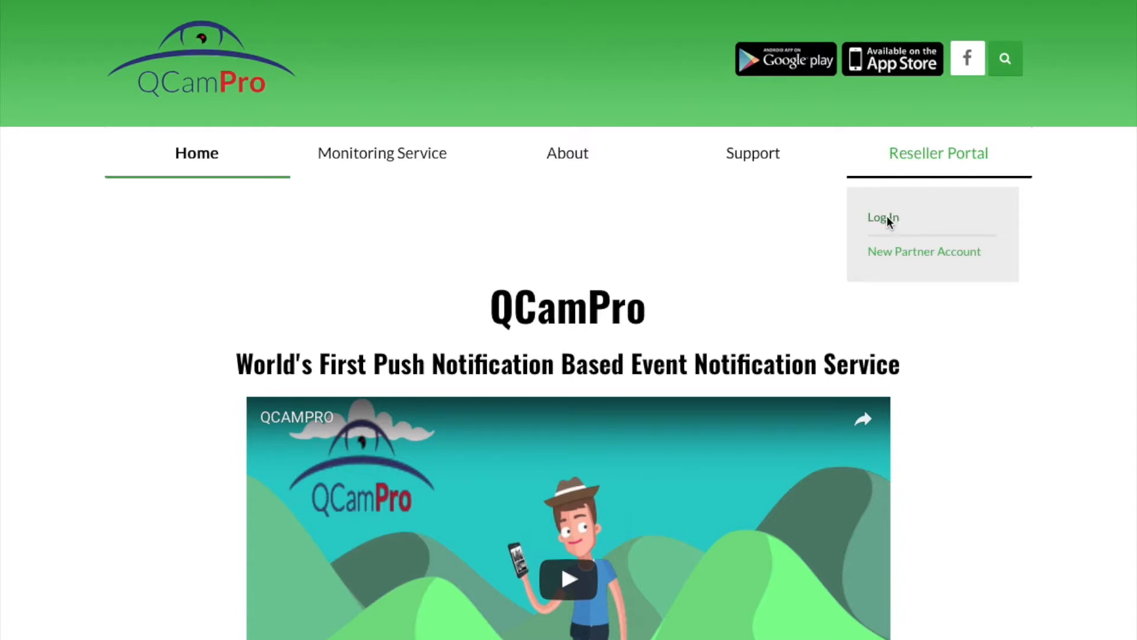
{"action": "left_click", "coordinate": [883, 218]}
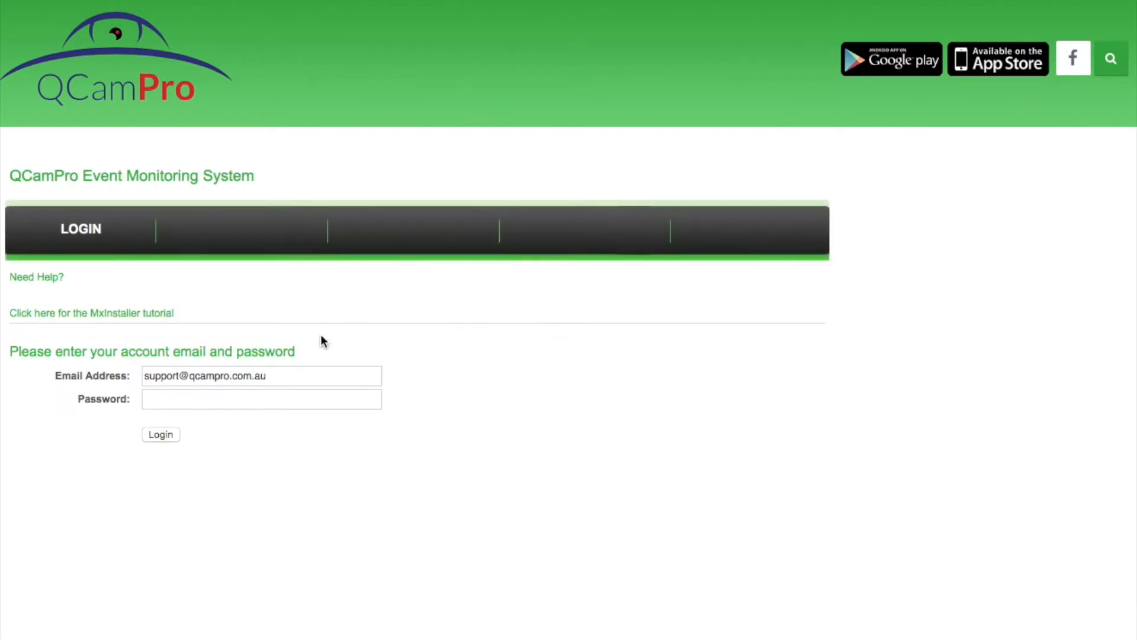
{"action": "left_click", "coordinate": [304, 376]}
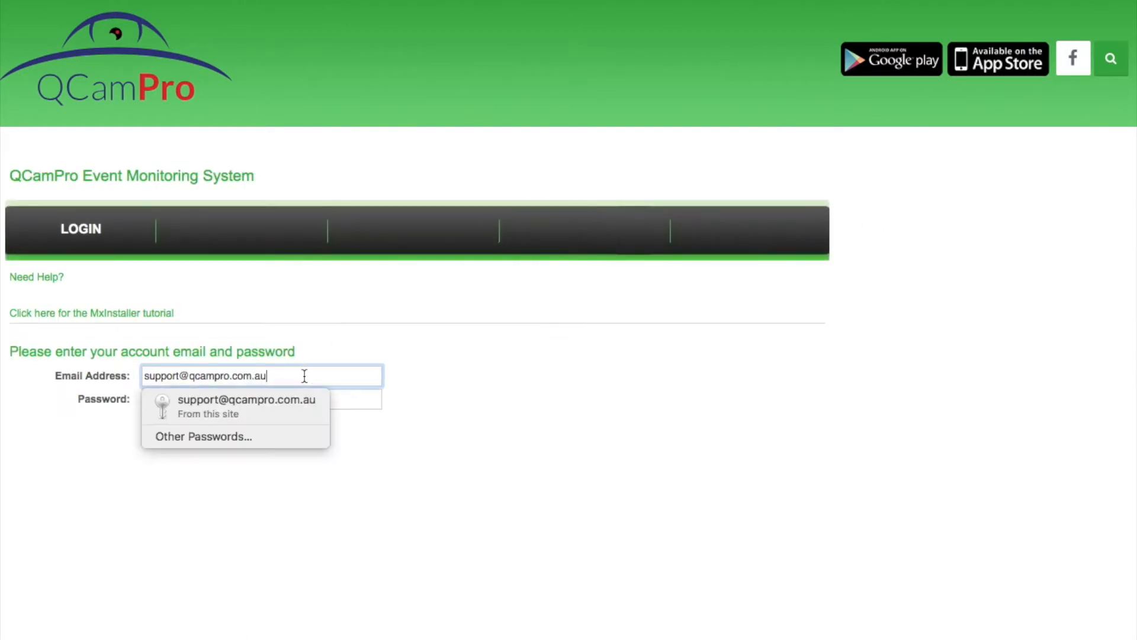
{"action": "left_click", "coordinate": [286, 406]}
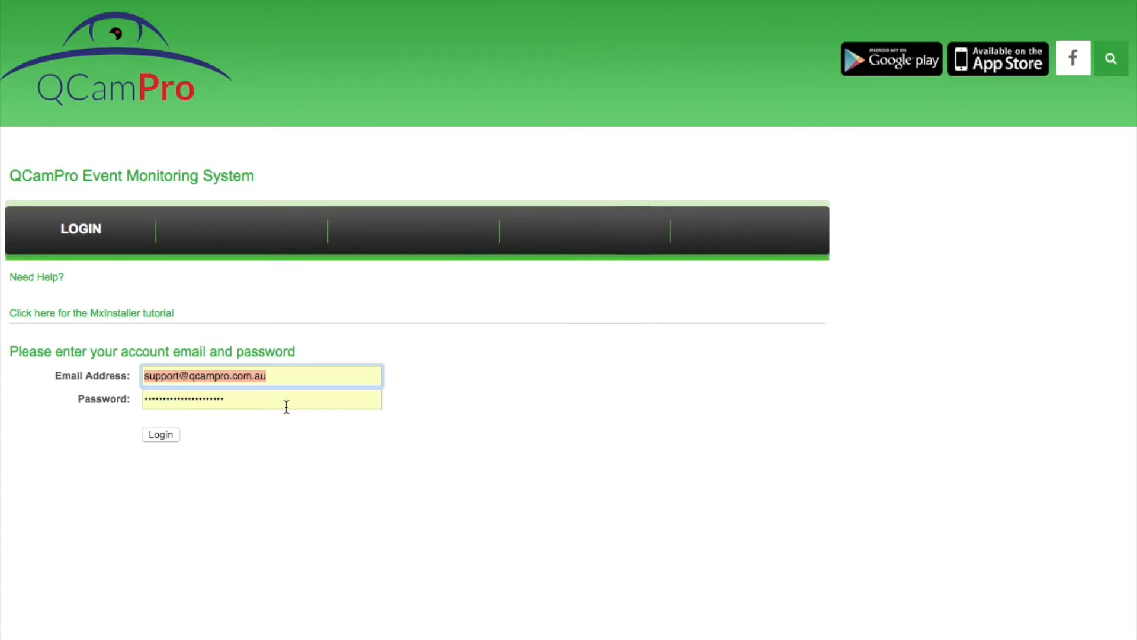
{"action": "left_click", "coordinate": [161, 434]}
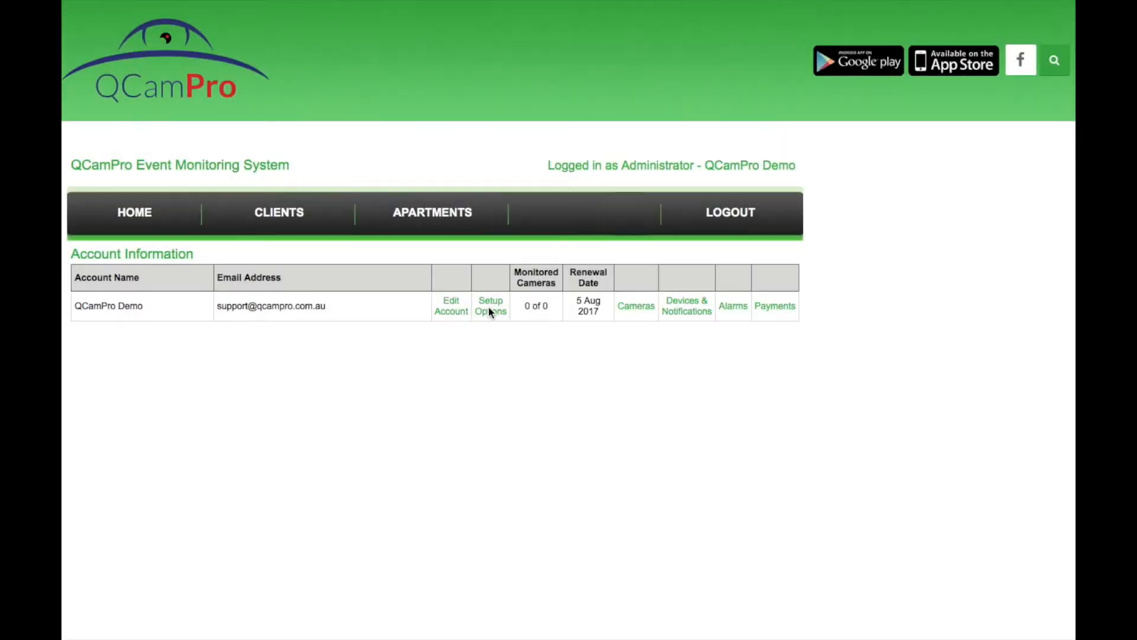
In the account's setup options, change the QCamPro licence version to Professional
{"action": "left_click", "coordinate": [490, 312]}
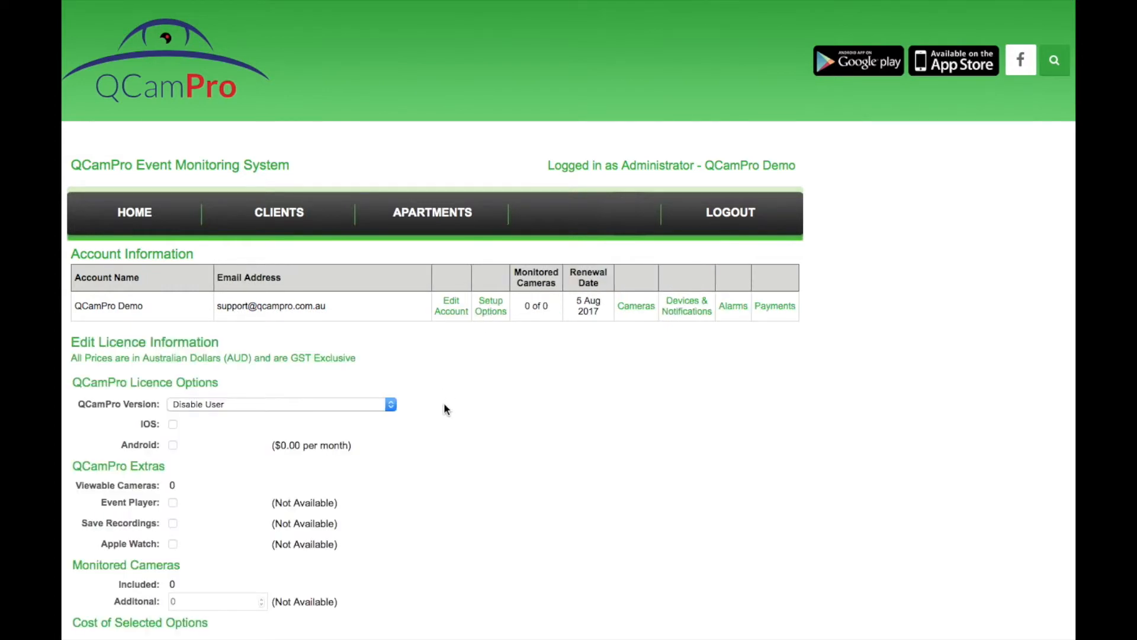
{"action": "scroll", "coordinate": [446, 409], "scroll_direction": "down", "scroll_amount": 1}
{"action": "scroll", "coordinate": [445, 409], "scroll_direction": "up", "scroll_amount": 2}
{"action": "scroll", "coordinate": [444, 405], "scroll_direction": "down", "scroll_amount": 5}
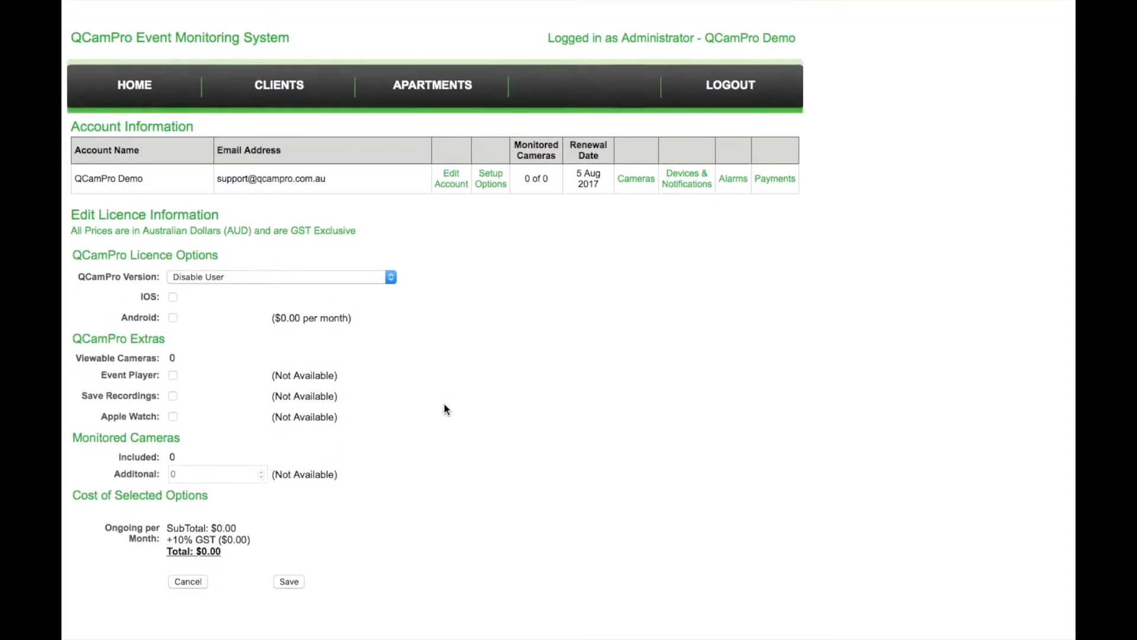
{"action": "scroll", "coordinate": [445, 409], "scroll_direction": "up", "scroll_amount": 3}
{"action": "scroll", "coordinate": [446, 408], "scroll_direction": "up", "scroll_amount": 5}
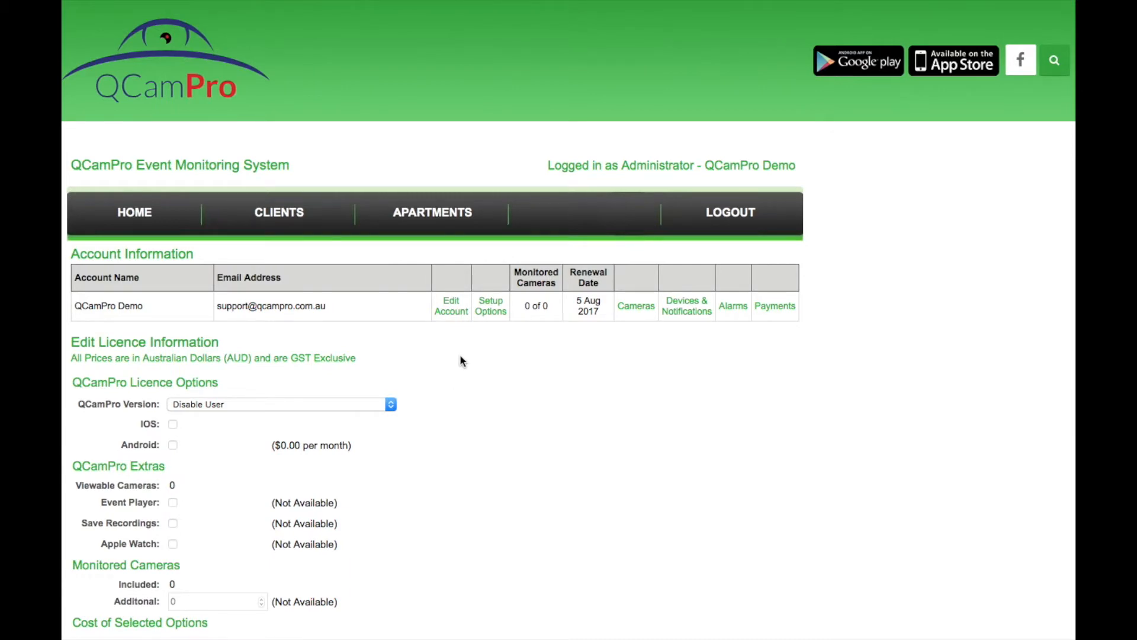
{"action": "left_click", "coordinate": [390, 406]}
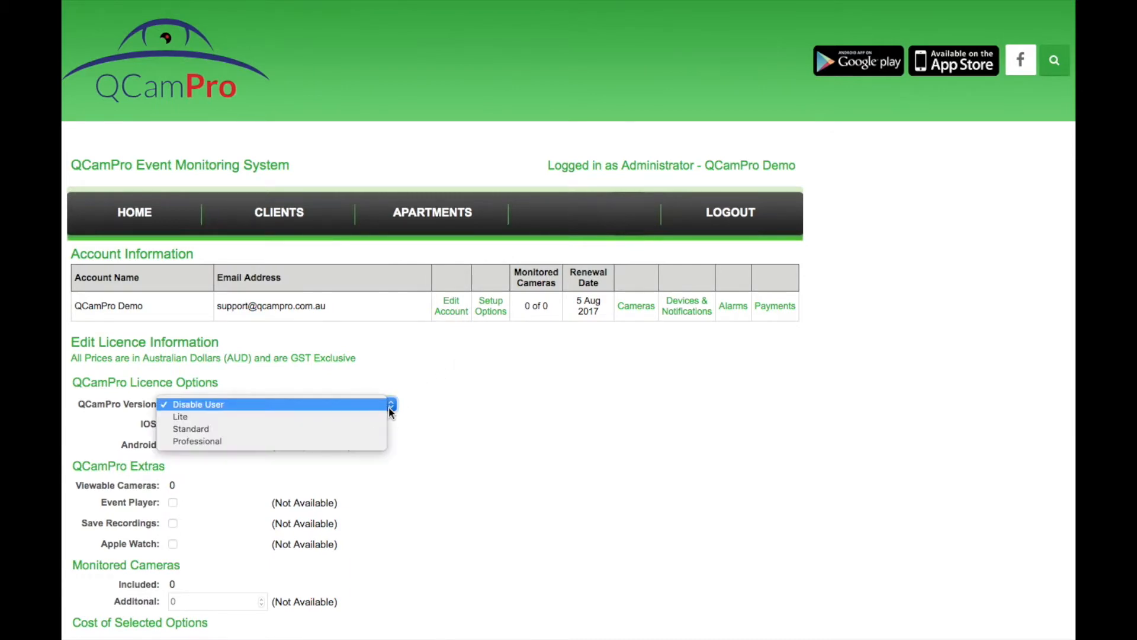
{"action": "left_click", "coordinate": [381, 418]}
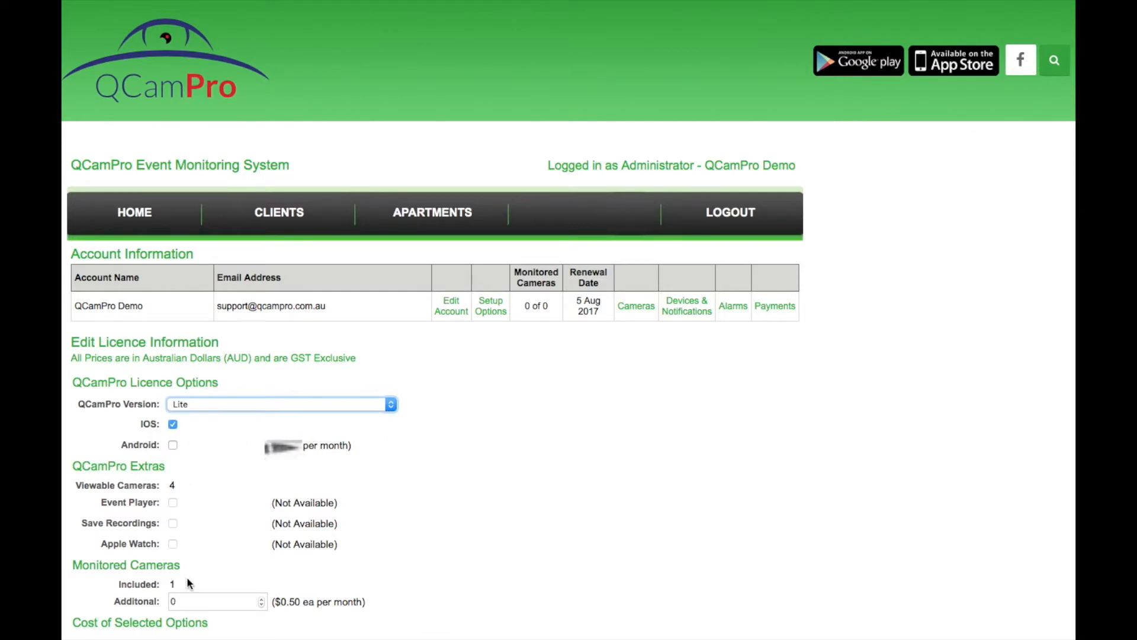
{"action": "left_click", "coordinate": [389, 405]}
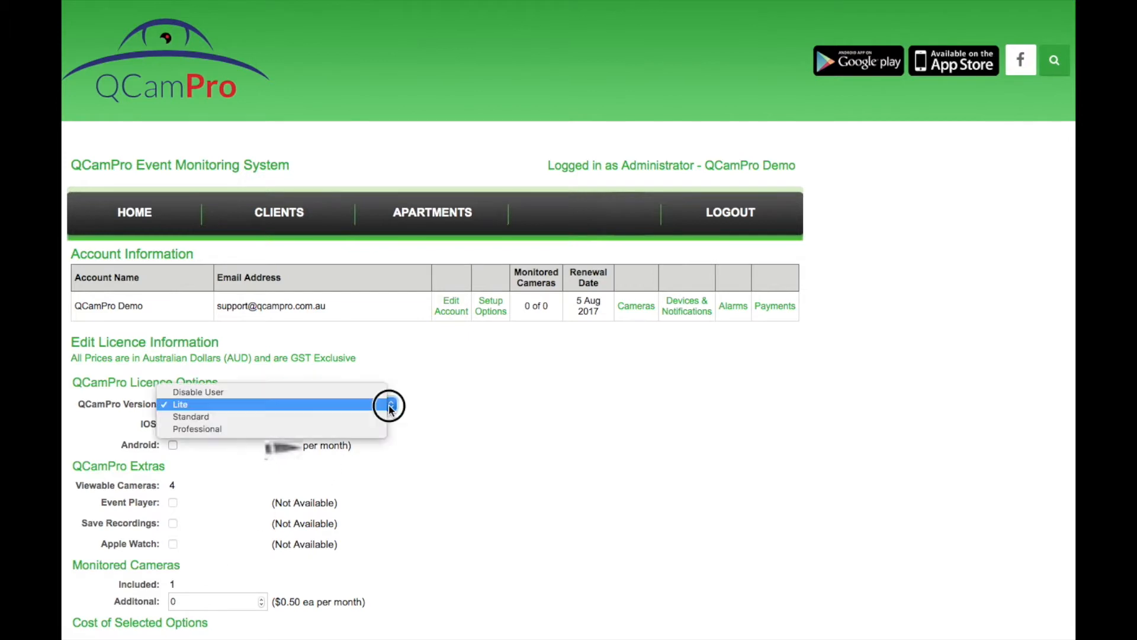
{"action": "left_click", "coordinate": [367, 417]}
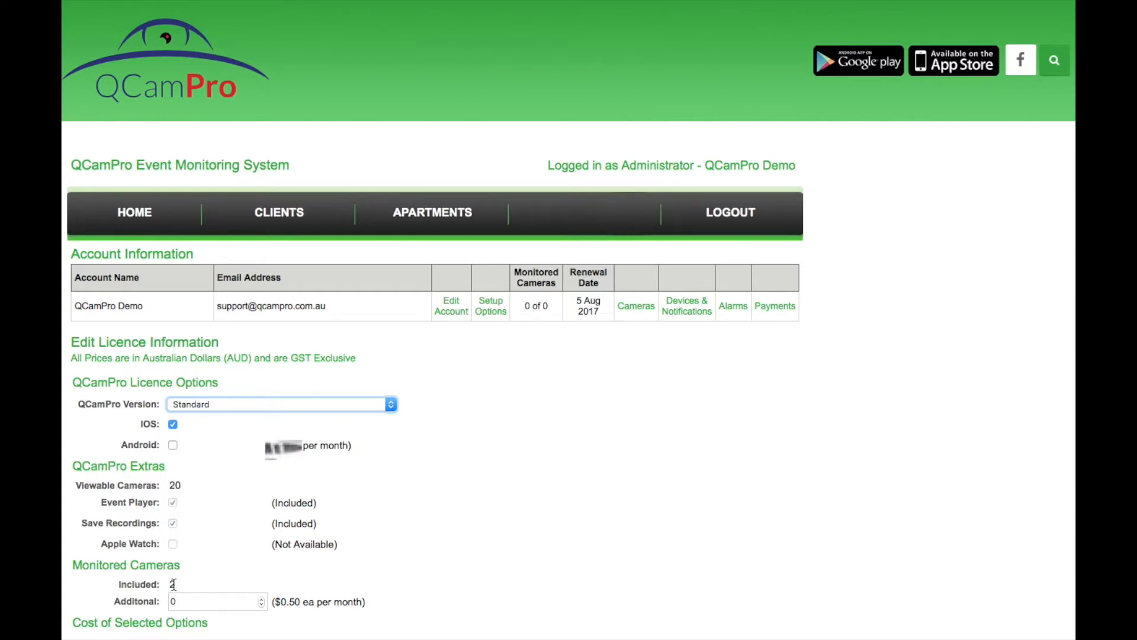
{"action": "left_click", "coordinate": [392, 408]}
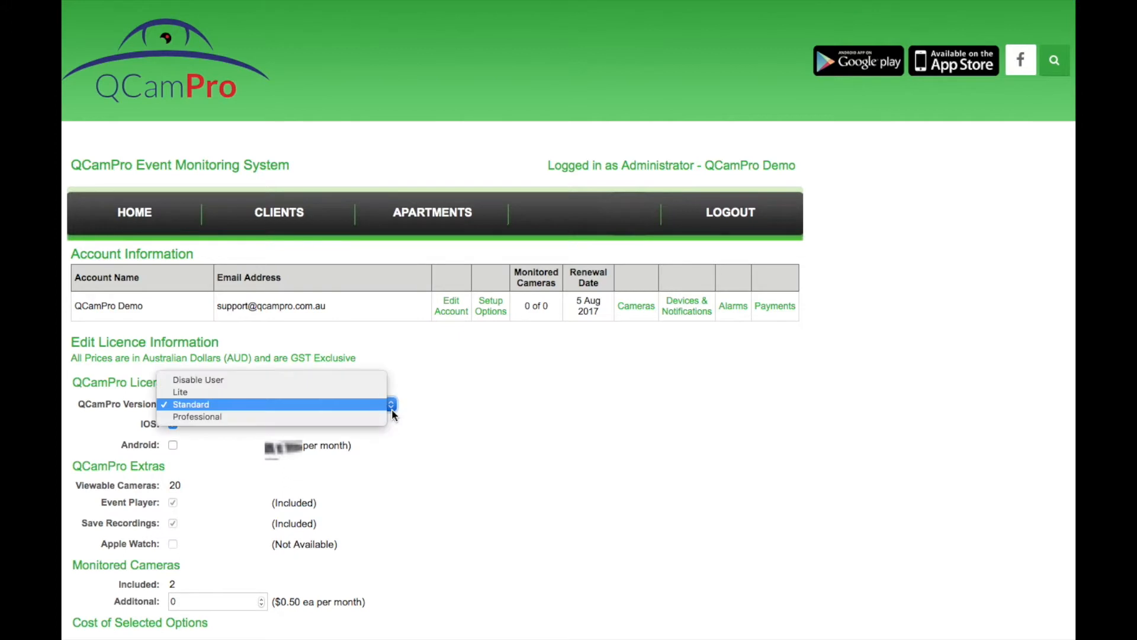
{"action": "left_click", "coordinate": [342, 415]}
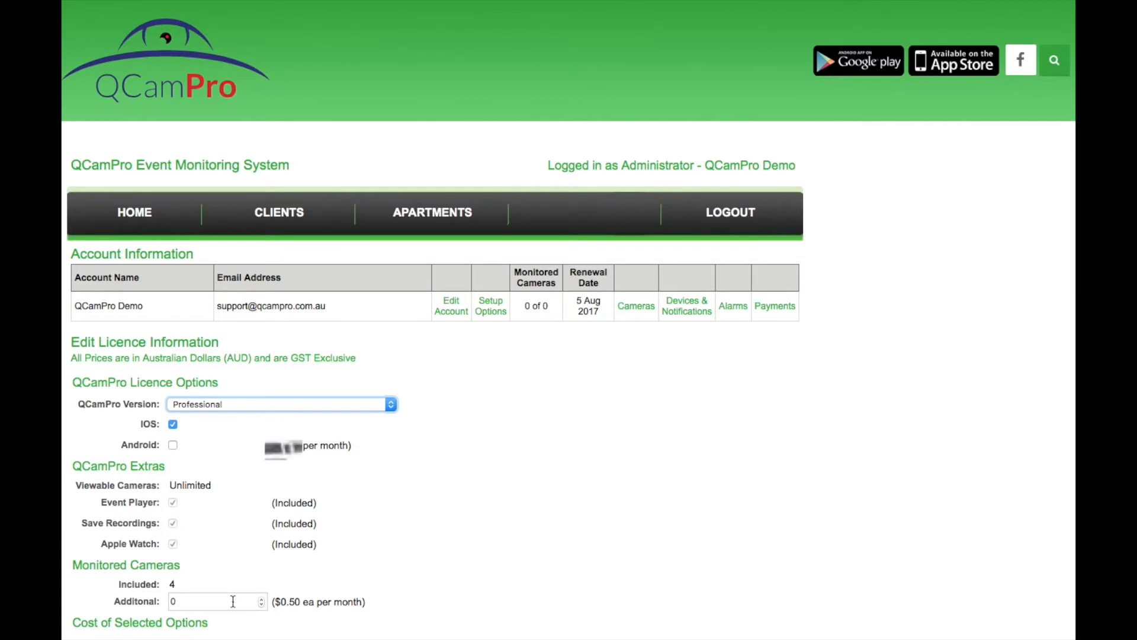
Add Android to the licence, adjust the additional monitored cameras, and save the setup options
{"action": "left_click", "coordinate": [173, 445]}
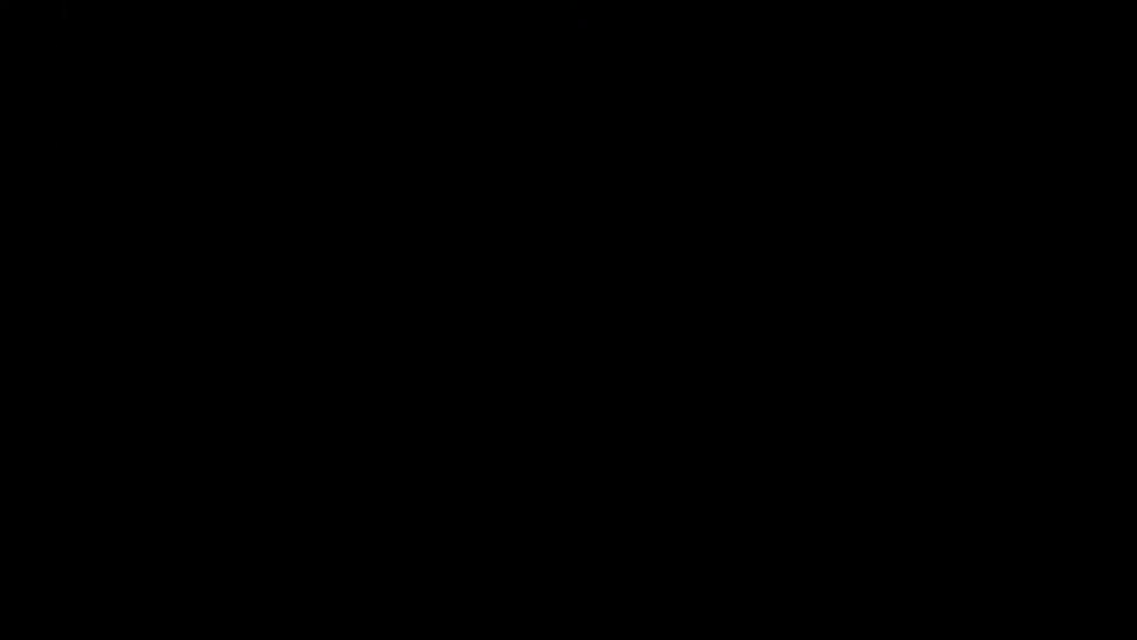
{"action": "left_click", "coordinate": [261, 599]}
{"action": "left_click", "coordinate": [324, 559]}
{"action": "left_click", "coordinate": [324, 559]}
{"action": "left_click", "coordinate": [324, 559]}
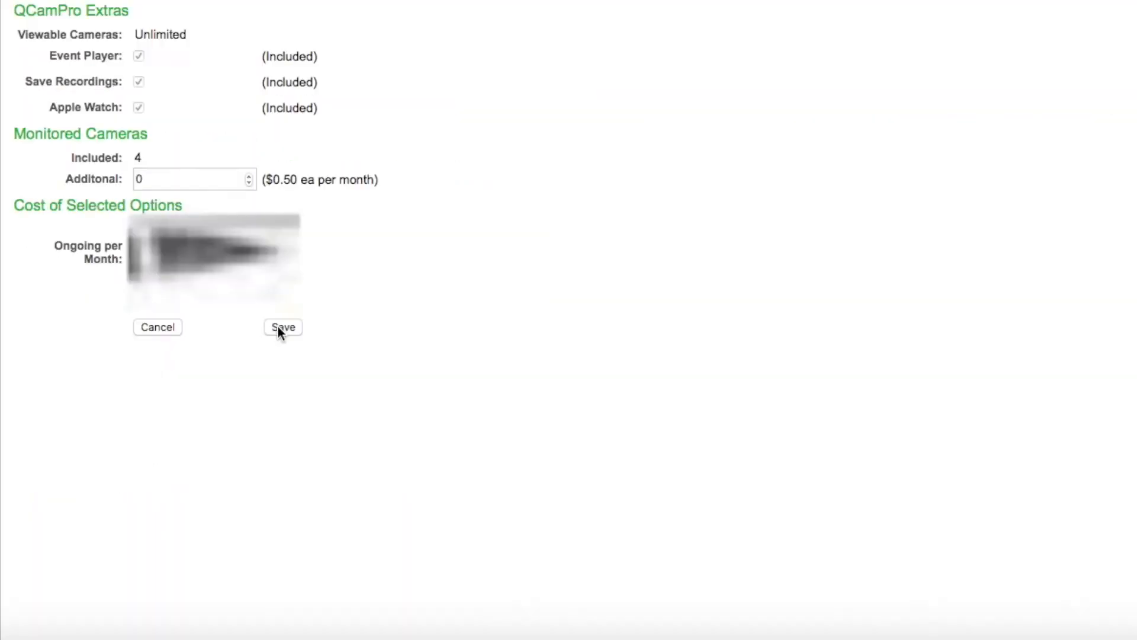
{"action": "left_click", "coordinate": [282, 327]}
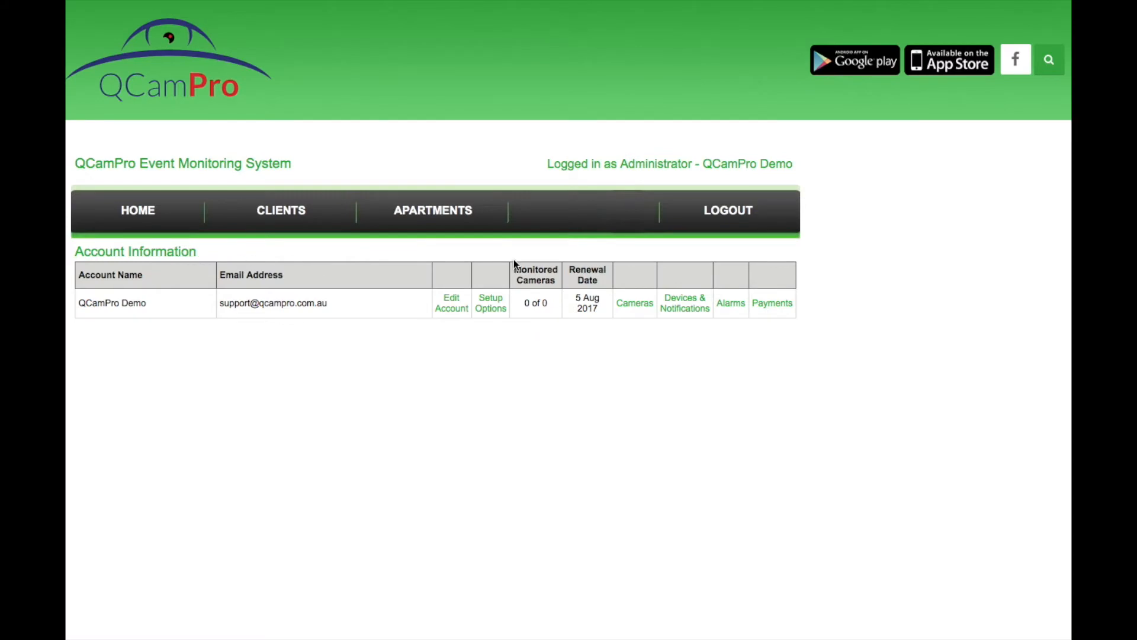
Add a new camera named T25 with external address qcampro.dyndns.org
{"action": "left_click", "coordinate": [632, 303]}
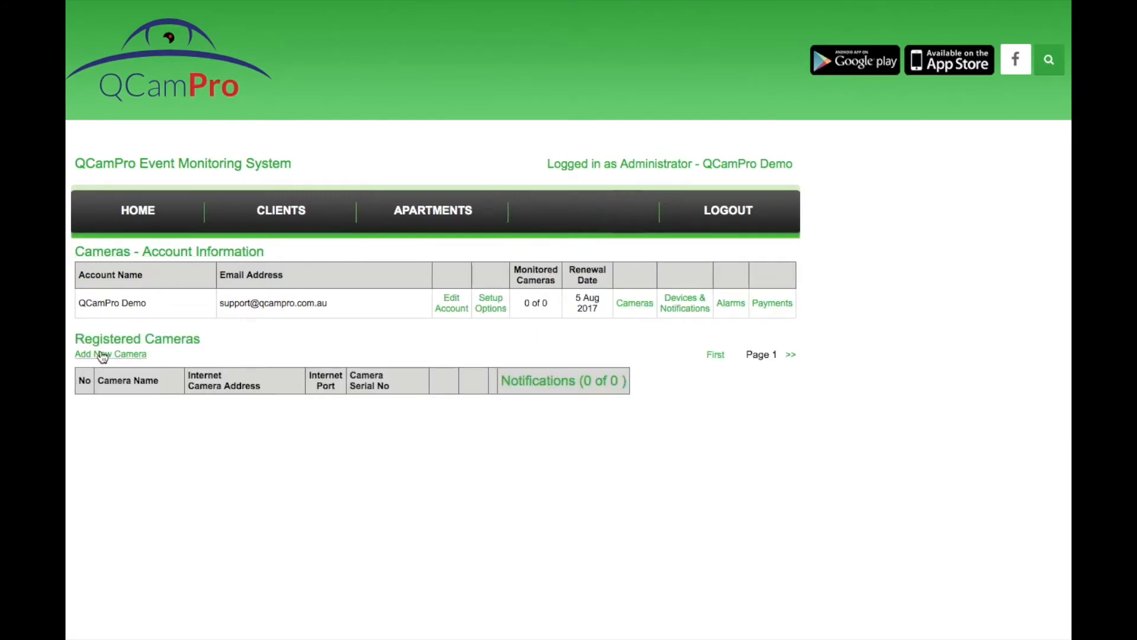
{"action": "left_click", "coordinate": [102, 356]}
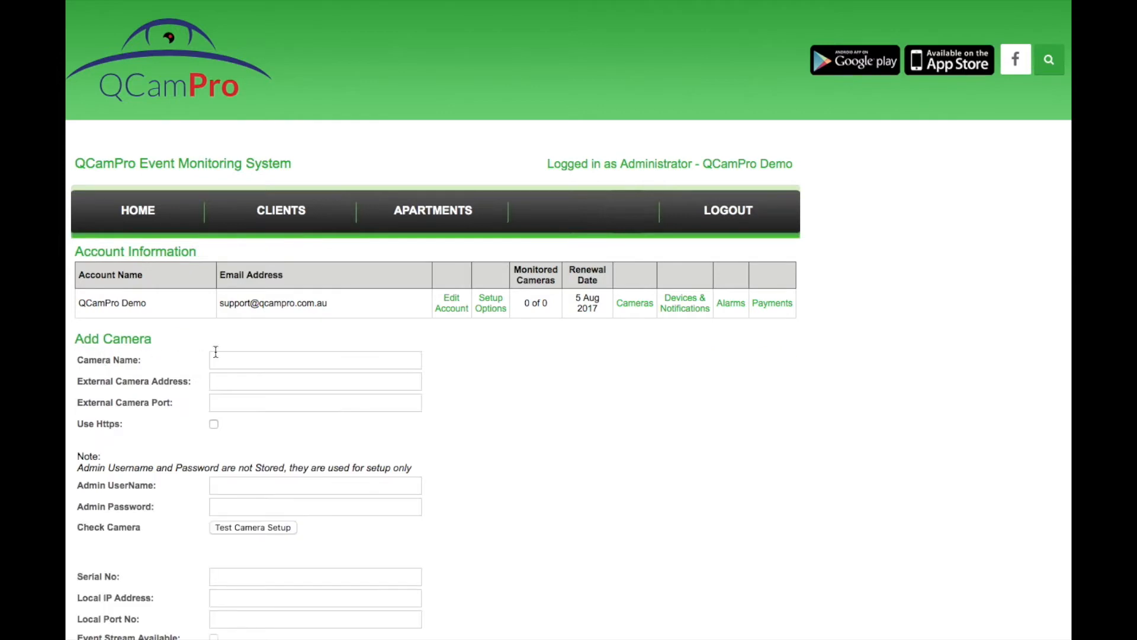
{"action": "left_click", "coordinate": [220, 362]}
{"action": "type", "text": "T25"}
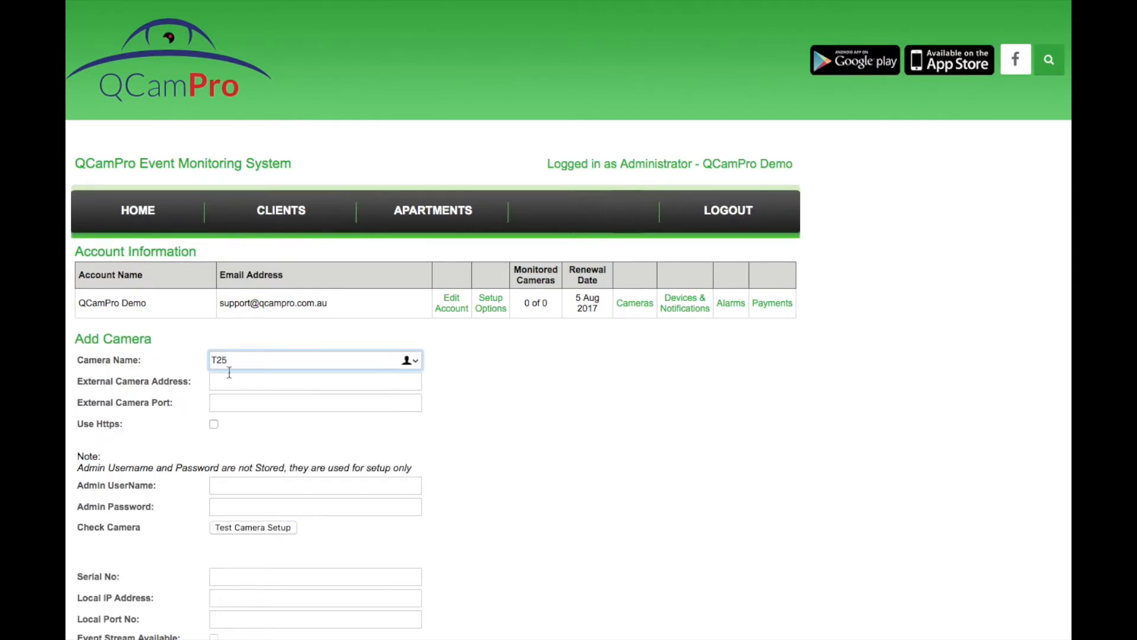
{"action": "left_click", "coordinate": [229, 382]}
{"action": "key", "text": "super+Tab"}
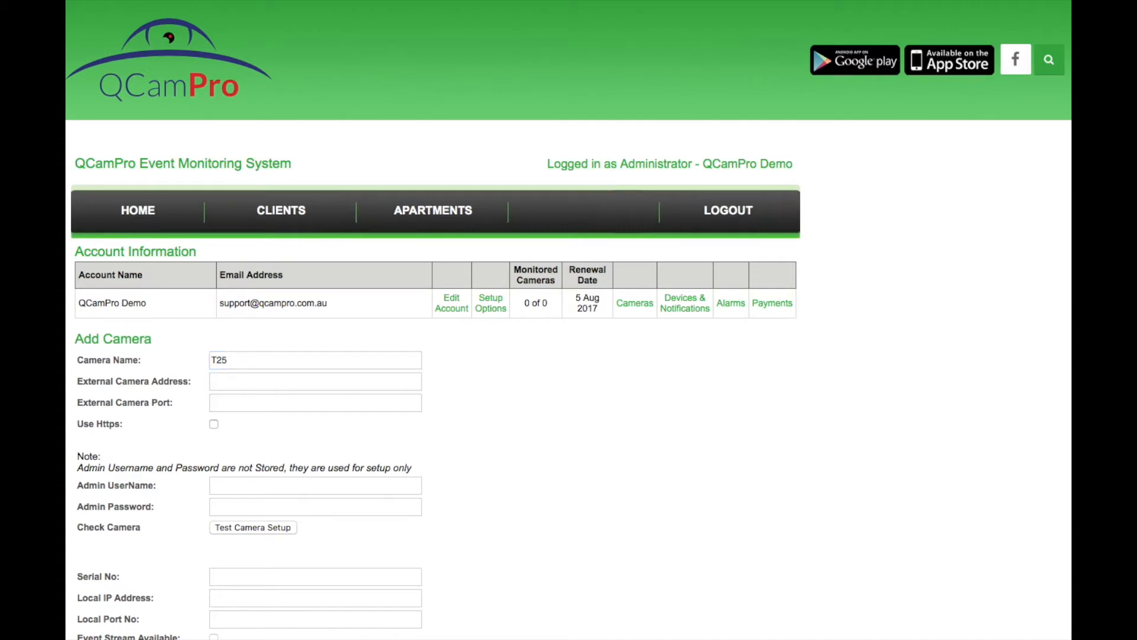
{"action": "left_click", "coordinate": [242, 381]}
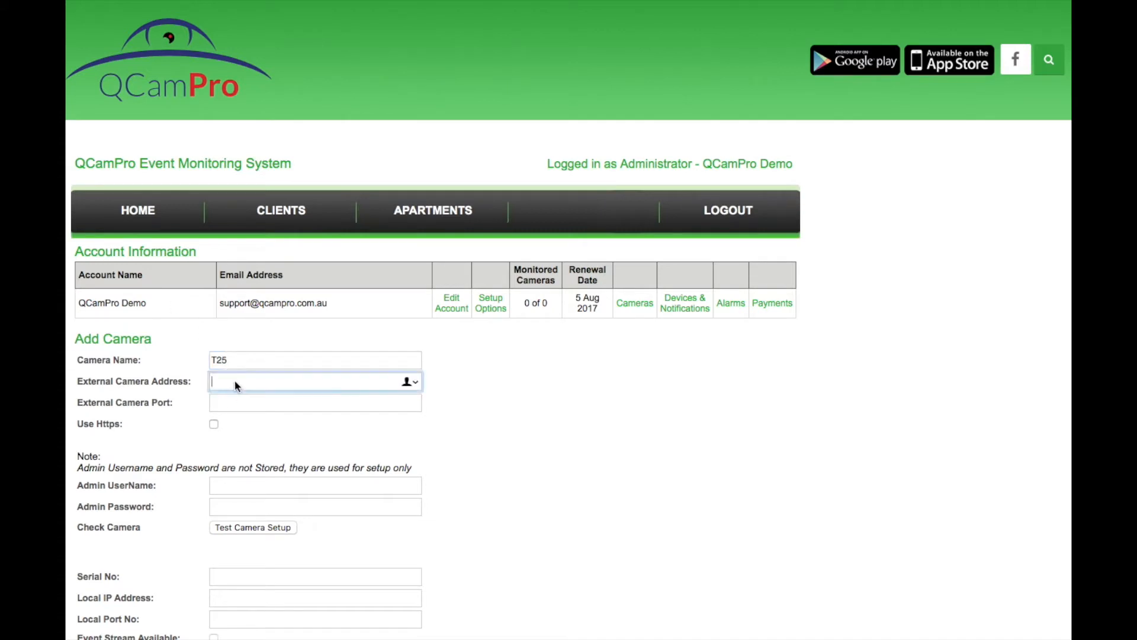
{"action": "type", "text": "qcampro.dyndns.org"}
Set port 9006, admin username 'admin' and its password, then test the camera setup
{"action": "left_click", "coordinate": [235, 403]}
{"action": "type", "text": "9006"}
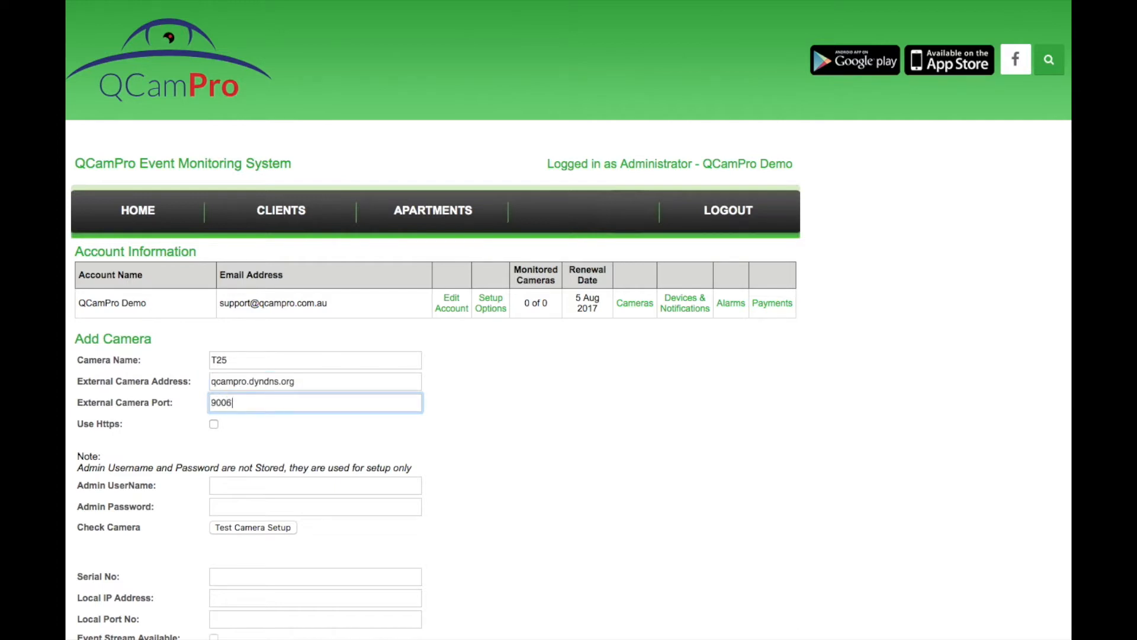
{"action": "left_click", "coordinate": [234, 485]}
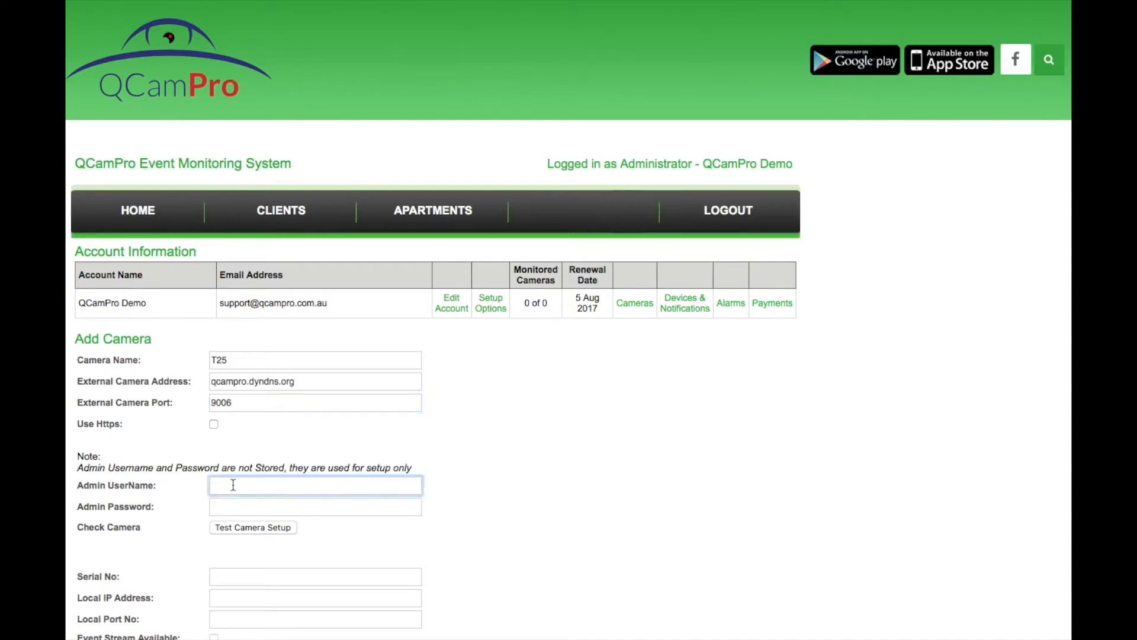
{"action": "type", "text": "admin"}
{"action": "left_click", "coordinate": [236, 505]}
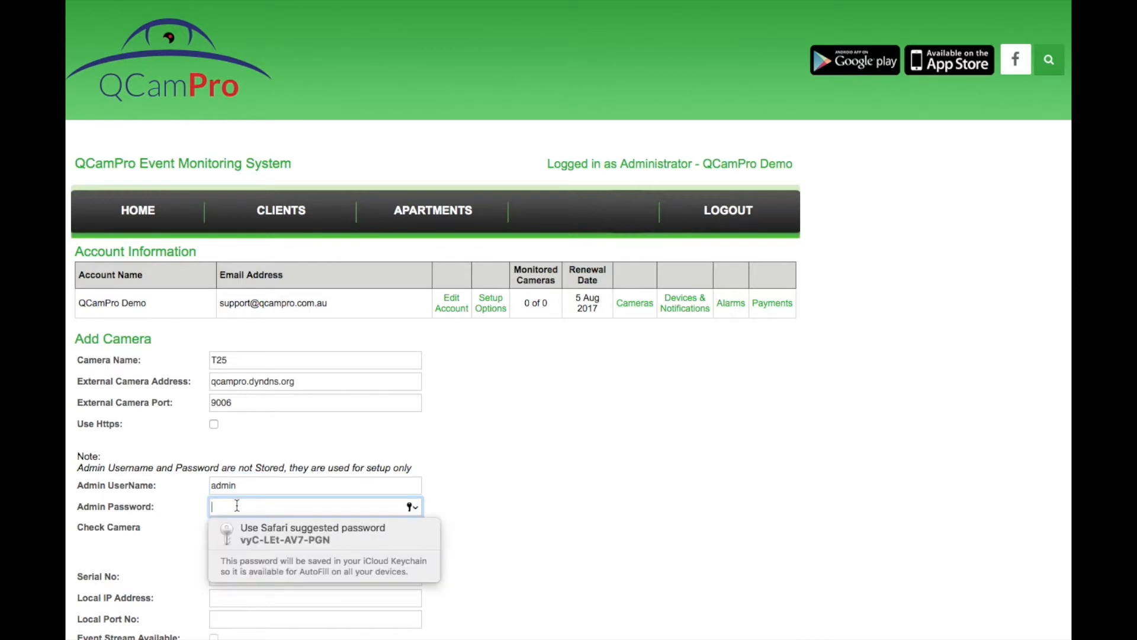
{"action": "type", "text": "admin1"}
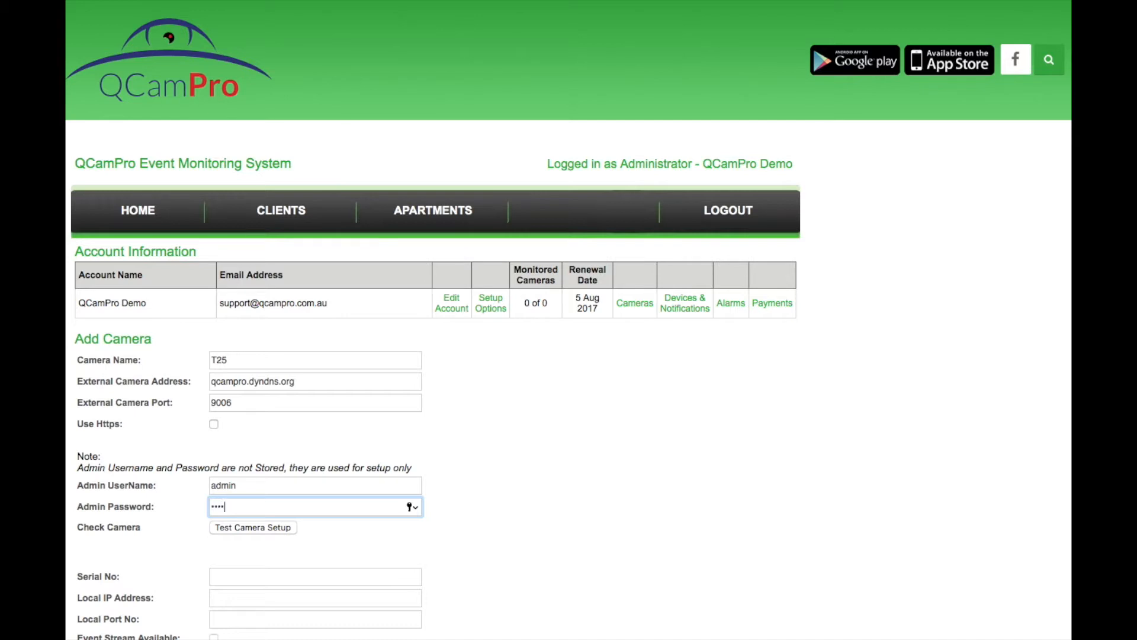
{"action": "left_click", "coordinate": [258, 527]}
{"action": "scroll", "coordinate": [588, 506], "scroll_direction": "down", "scroll_amount": 2}
{"action": "scroll", "coordinate": [588, 509], "scroll_direction": "down", "scroll_amount": 4}
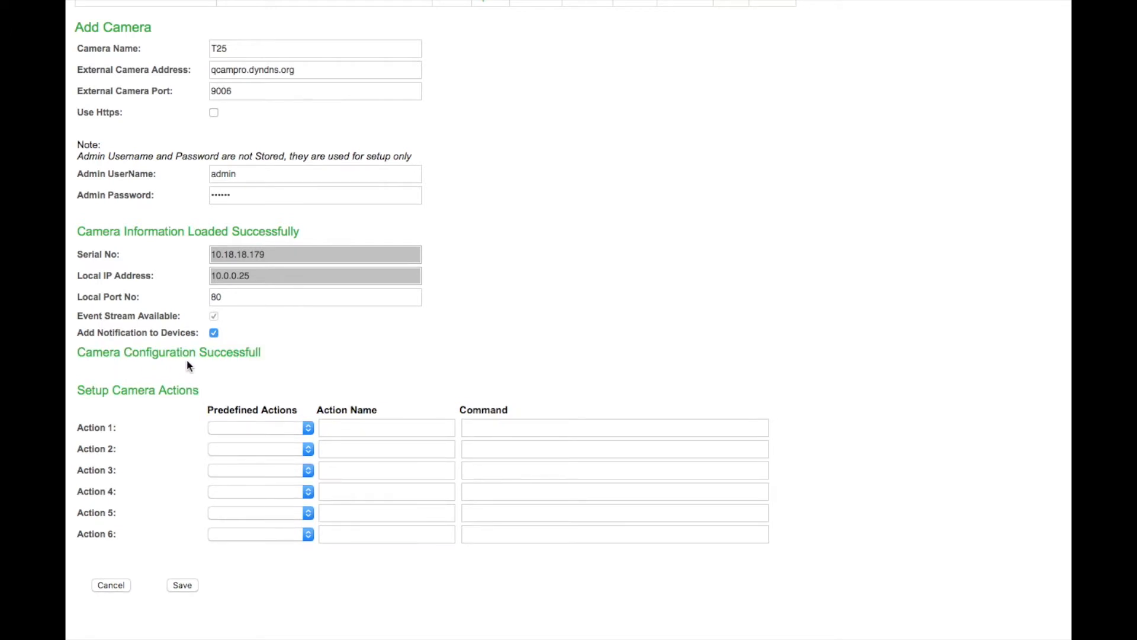
Set Action 1 to the Open Door (T24) preset and Action 2 to Sound Alarm with its command
{"action": "left_click", "coordinate": [309, 428]}
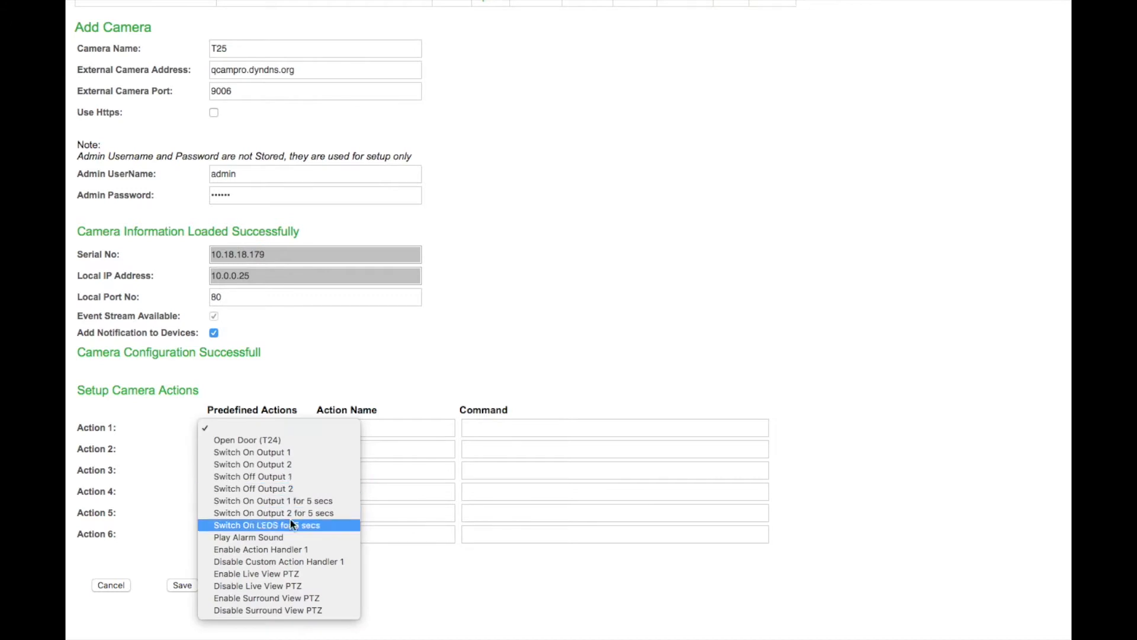
{"action": "left_click", "coordinate": [266, 443]}
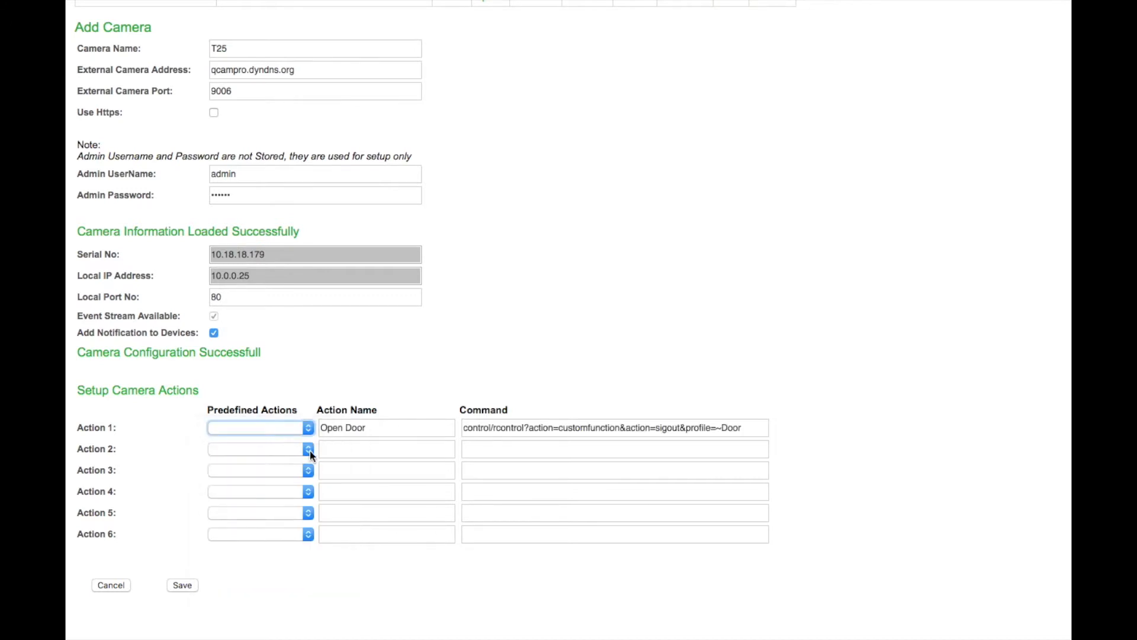
{"action": "left_click", "coordinate": [337, 449]}
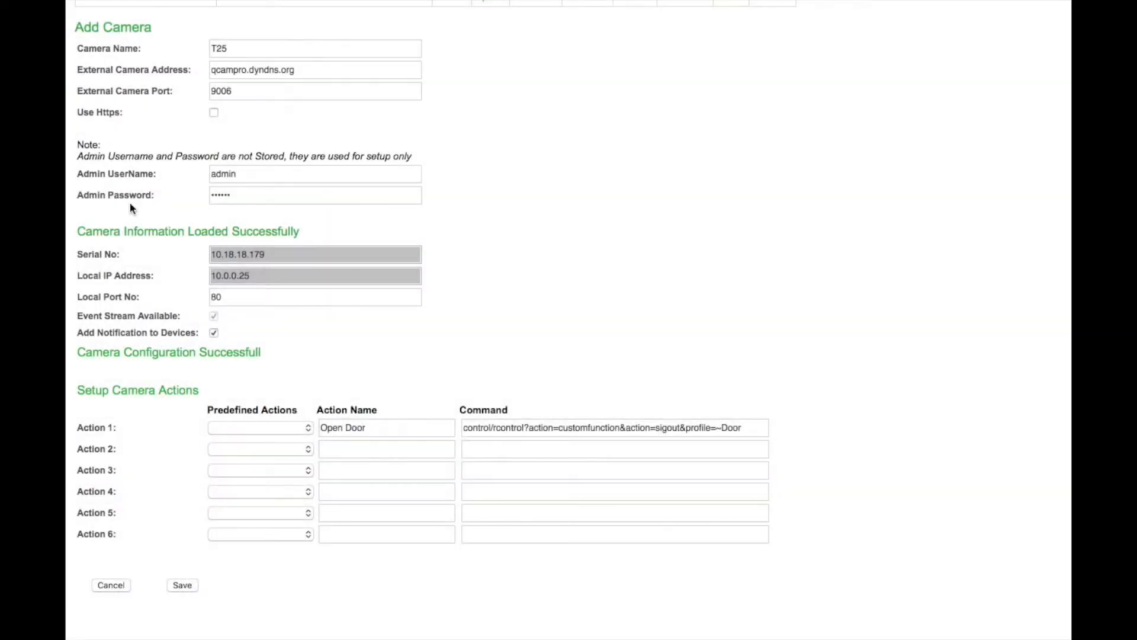
{"action": "left_click", "coordinate": [389, 450]}
{"action": "type", "text": "Sound Alarm"}
{"action": "left_click", "coordinate": [475, 449]}
{"action": "left_click", "coordinate": [475, 449]}
{"action": "key", "text": "super+v"}
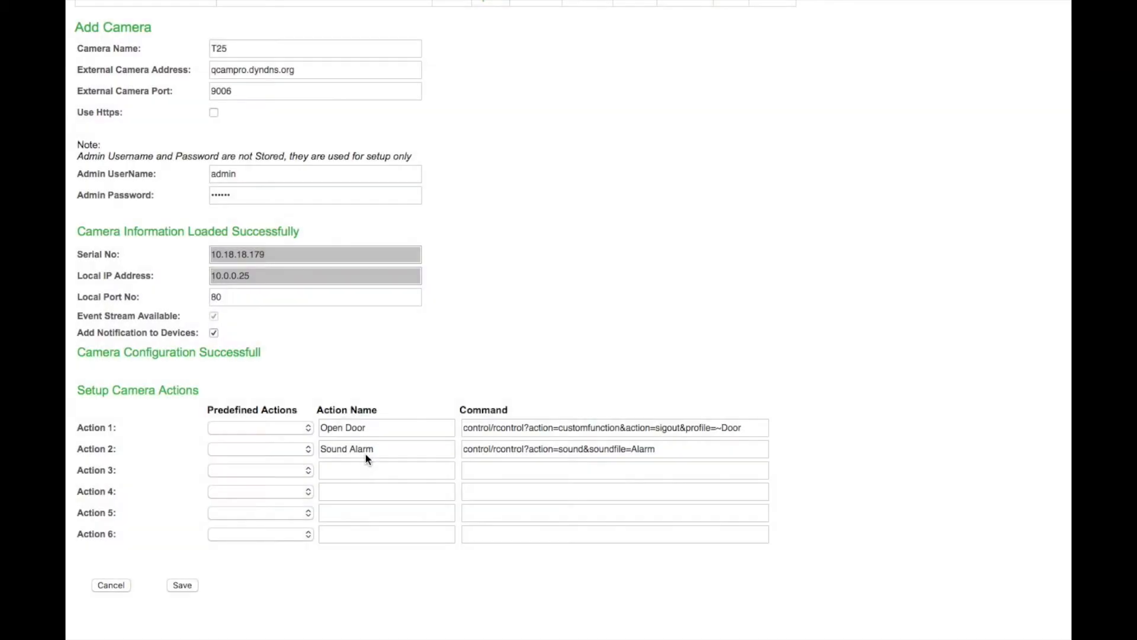
Add Action 3 'Sound Cuckoo' and the Action 6 light off command, then save camera T25
{"action": "left_click", "coordinate": [365, 474]}
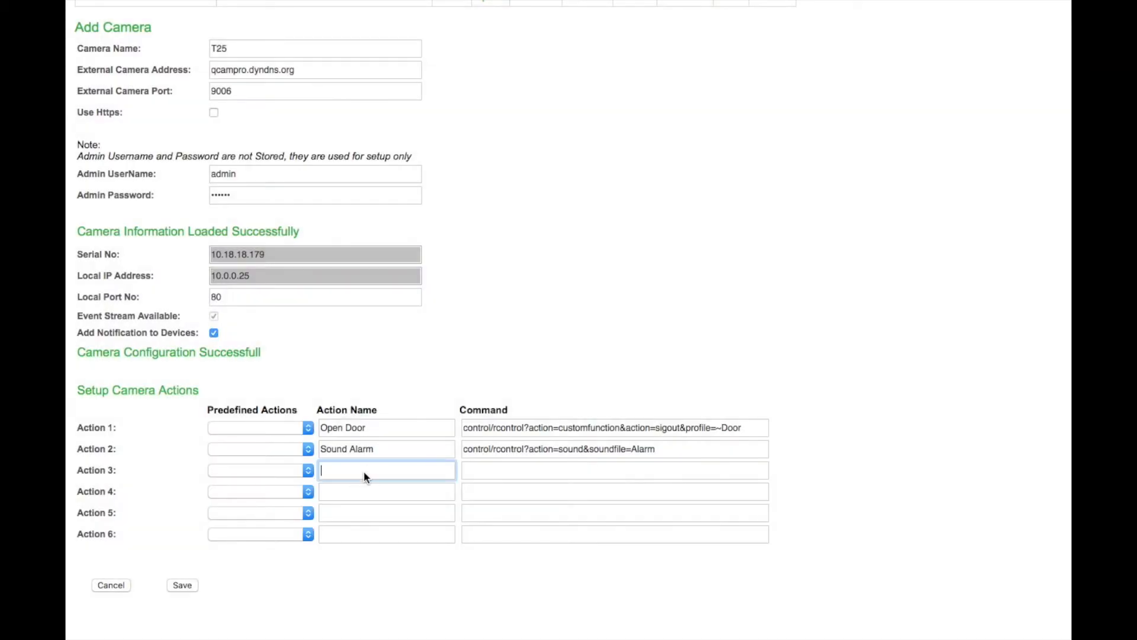
{"action": "type", "text": "Sound Cuckoo"}
{"action": "left_click", "coordinate": [491, 472]}
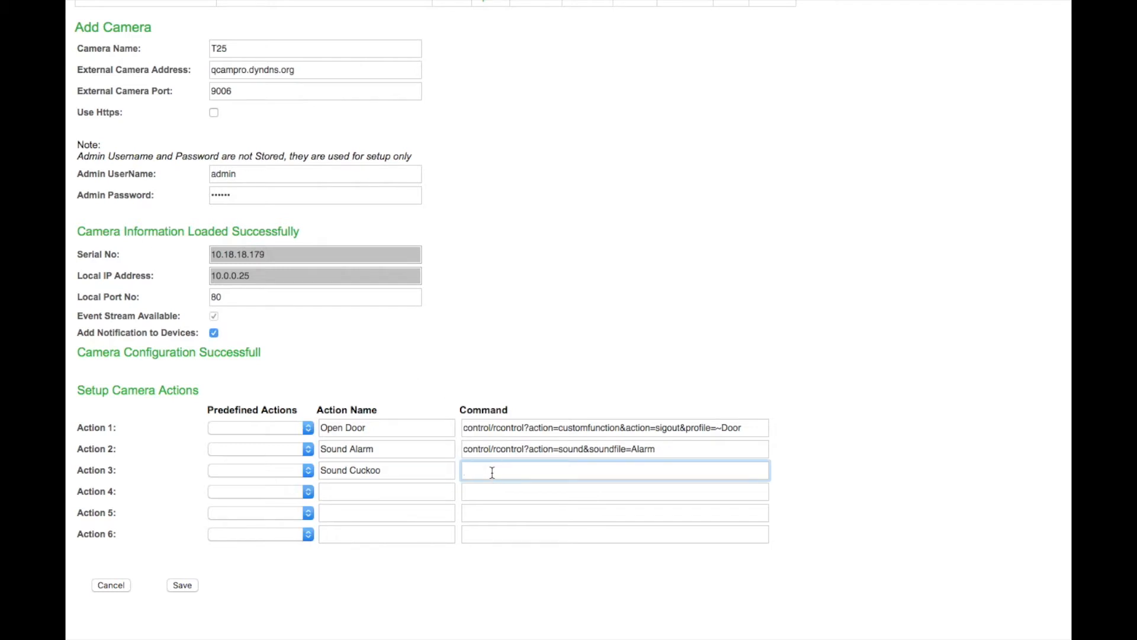
{"action": "type", "text": "control/rcontrol?action=sound&soundfile=cuckoo"}
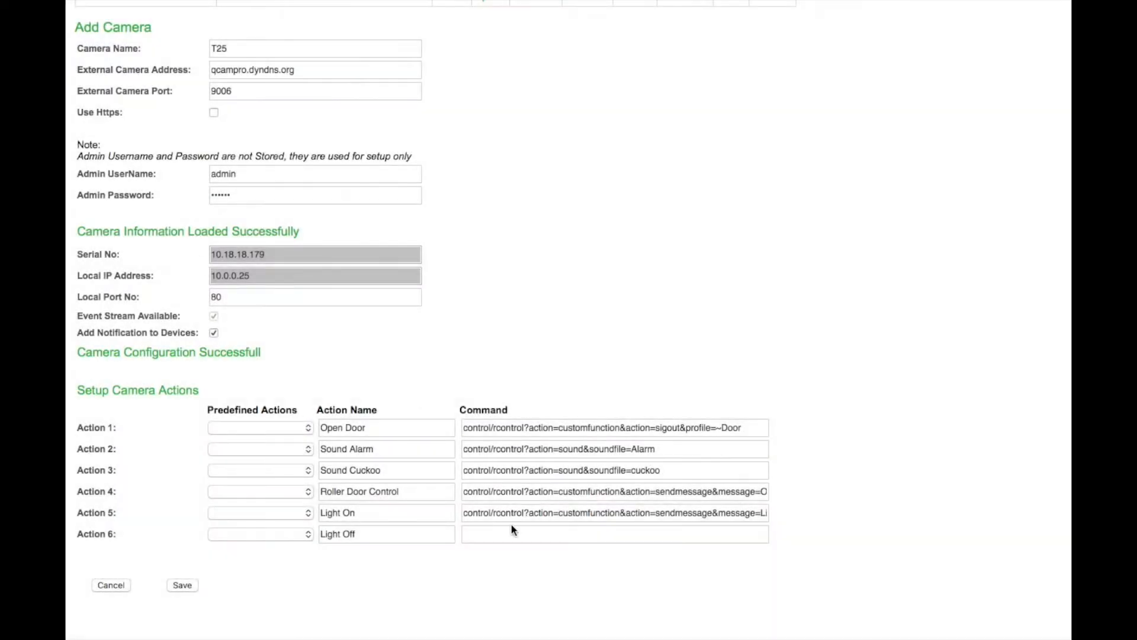
{"action": "left_click", "coordinate": [505, 535]}
{"action": "key", "text": "super+v"}
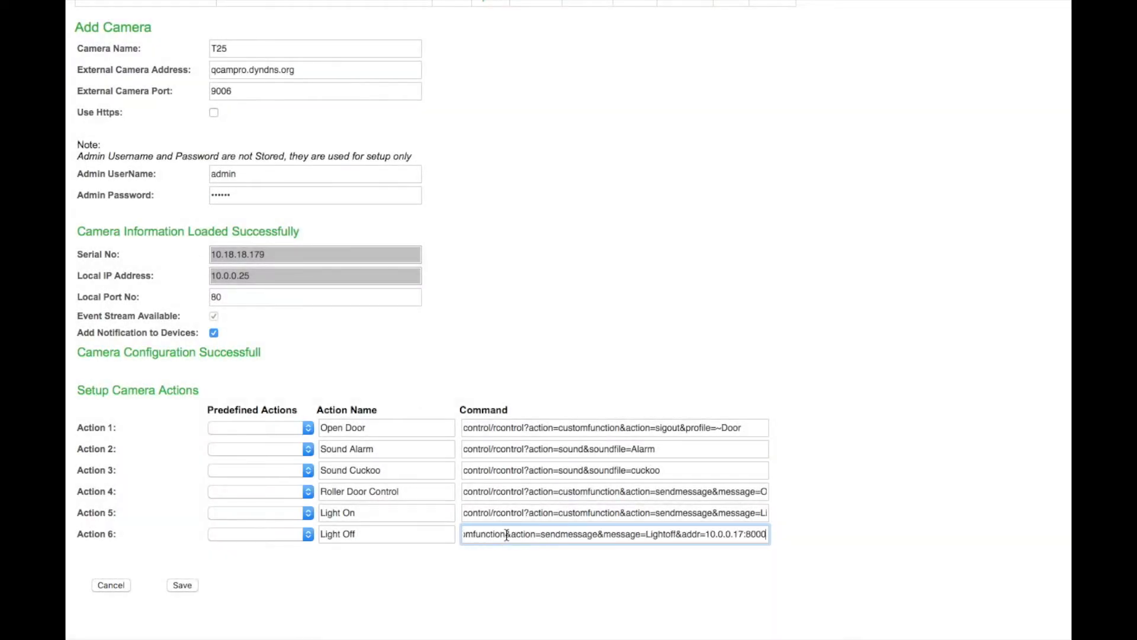
{"action": "left_click", "coordinate": [186, 586]}
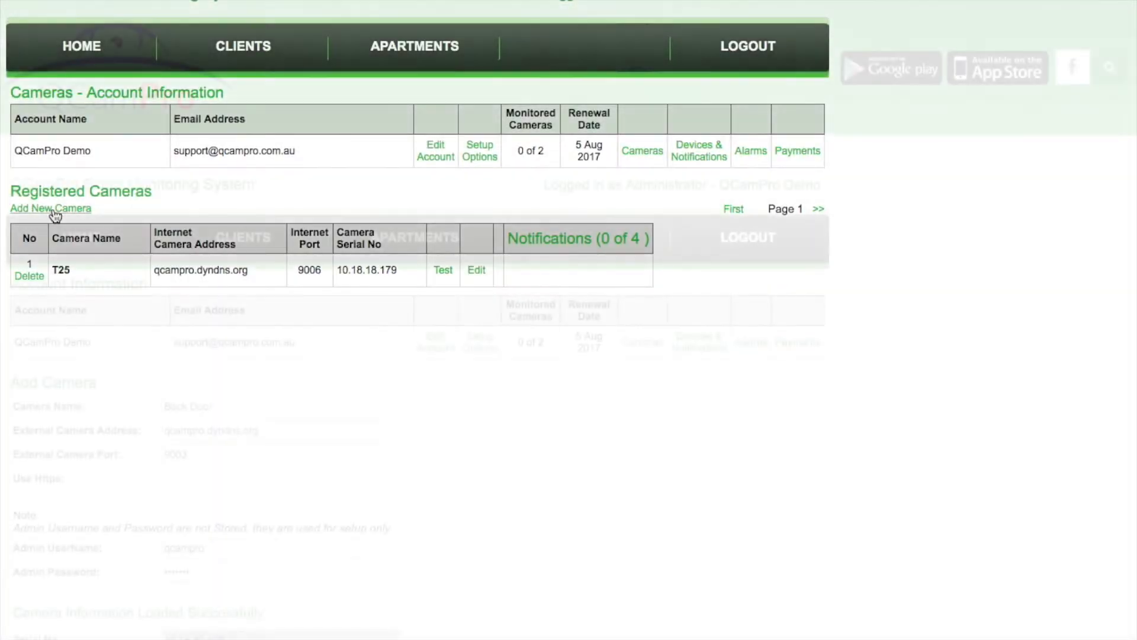
On the Devices & Notifications page, add and save the iPhone device with type IOS
{"action": "left_click", "coordinate": [111, 42]}
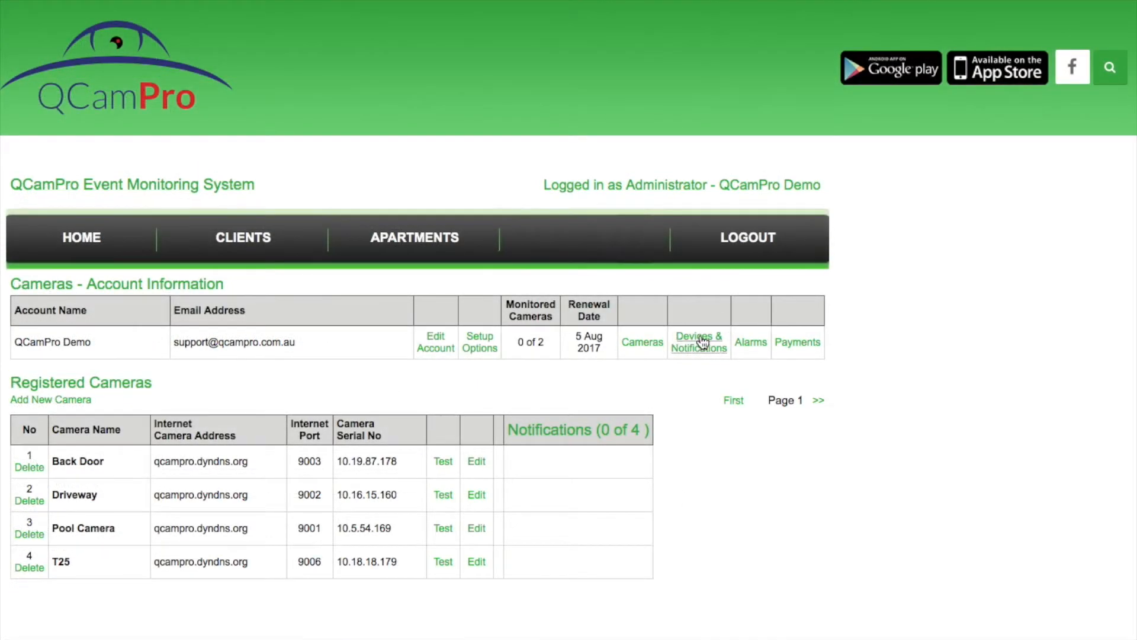
{"action": "left_click", "coordinate": [703, 342]}
{"action": "left_click", "coordinate": [55, 424]}
{"action": "left_click", "coordinate": [99, 406]}
{"action": "type", "text": "John's iPhone"}
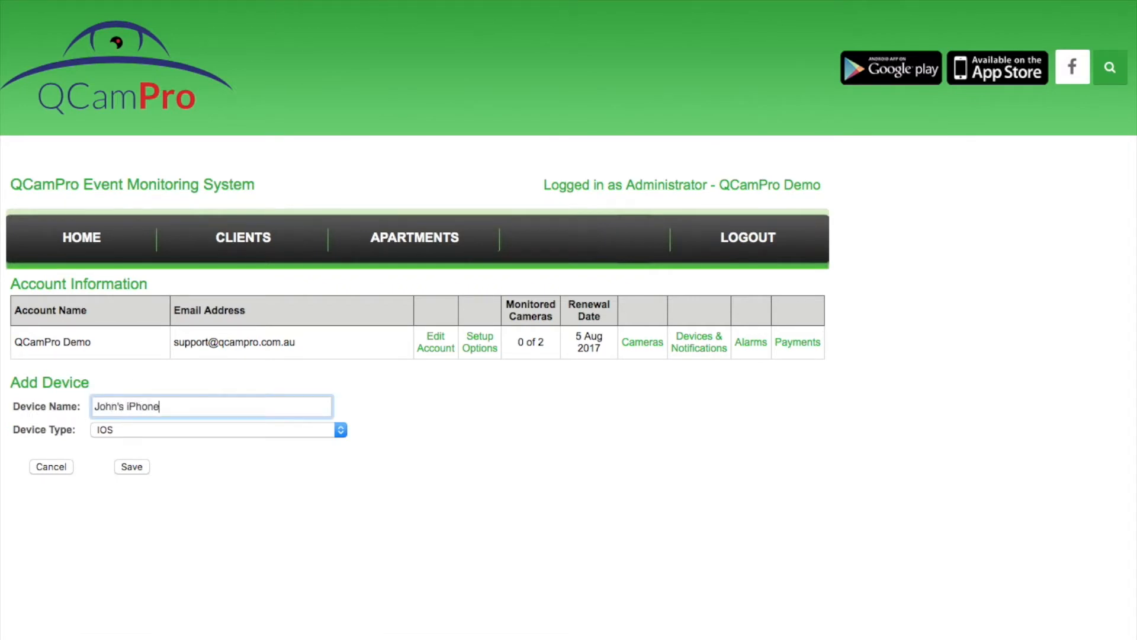
{"action": "left_click", "coordinate": [123, 464]}
Add and save the Galaxy device with device type Android
{"action": "left_click", "coordinate": [76, 424]}
{"action": "left_click", "coordinate": [106, 407]}
{"action": "type", "text": "John's Galazy"}
{"action": "left_click", "coordinate": [342, 431]}
{"action": "left_click", "coordinate": [283, 445]}
{"action": "left_click", "coordinate": [137, 466]}
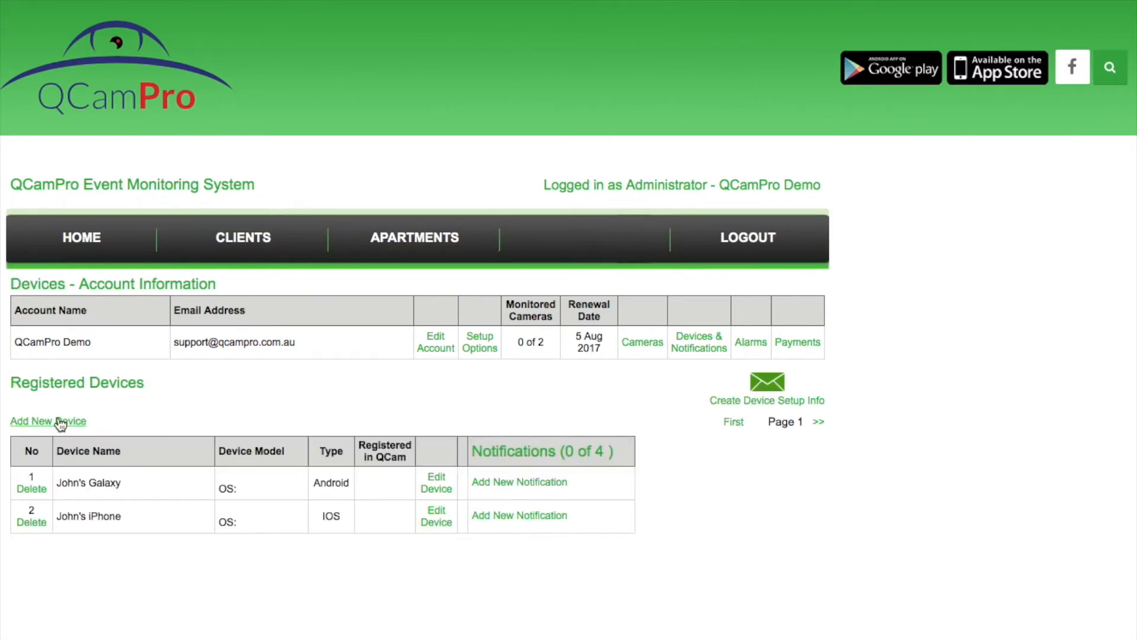
{"action": "left_click", "coordinate": [60, 423]}
Save the Driveway activity notification, then start a Galaxy notification for camera T25 with event Door Bell Pressed
{"action": "left_click", "coordinate": [97, 401]}
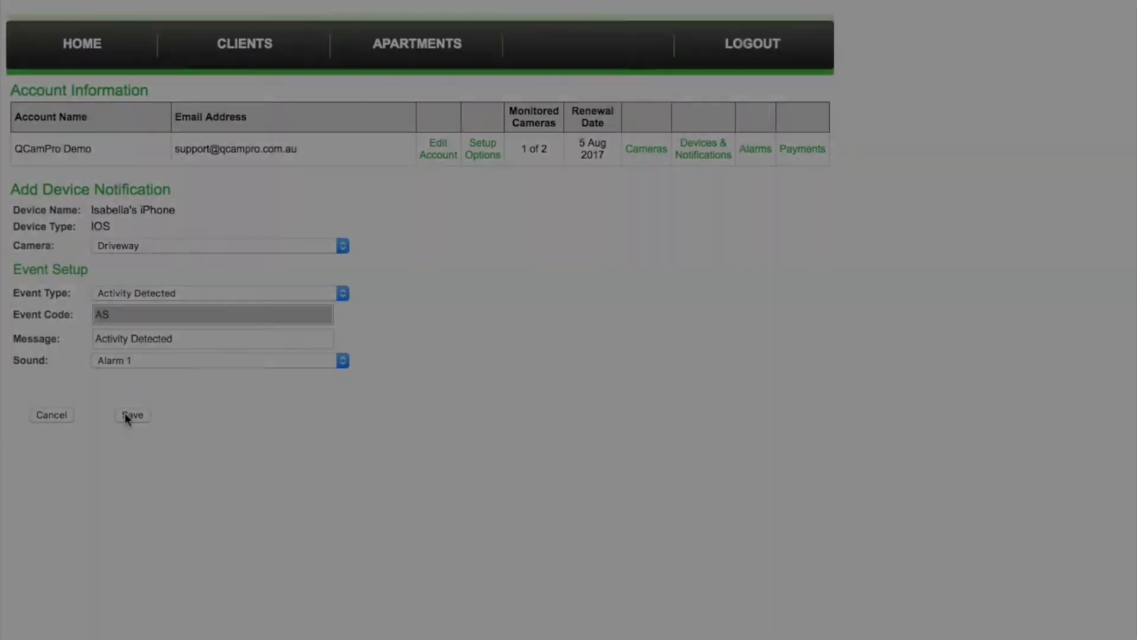
{"action": "left_click", "coordinate": [130, 414]}
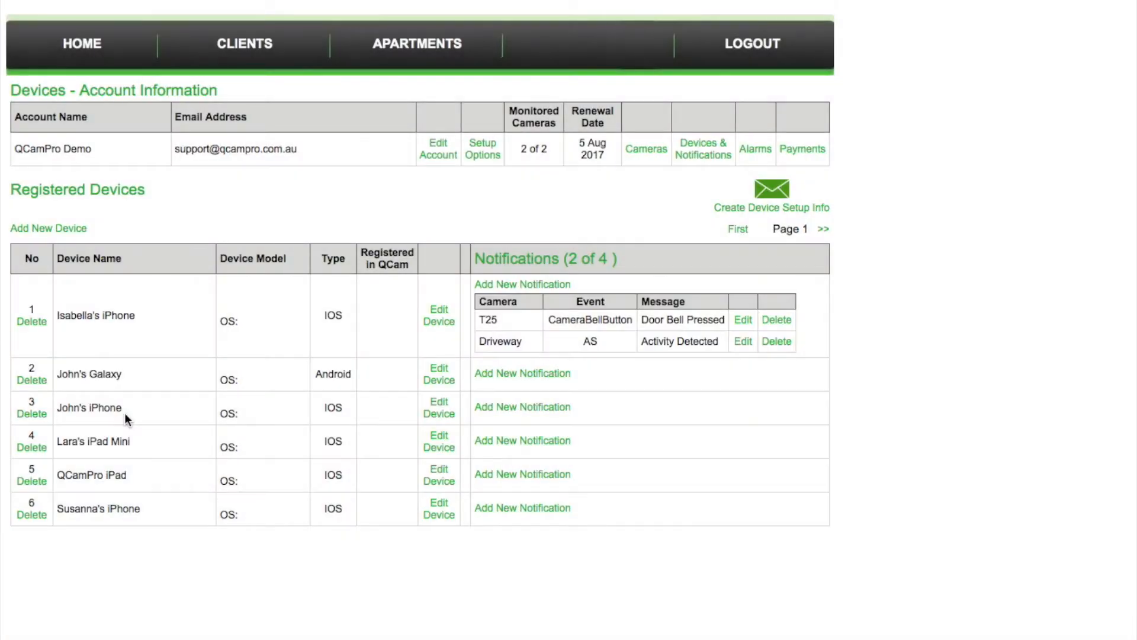
{"action": "left_click", "coordinate": [515, 374]}
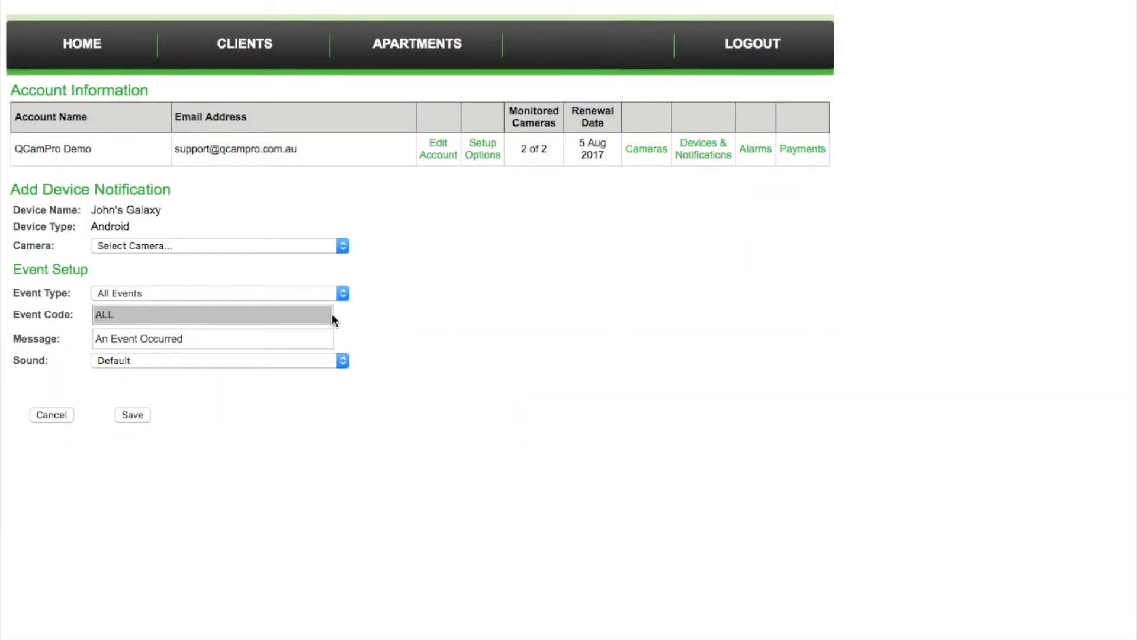
{"action": "left_click", "coordinate": [341, 246]}
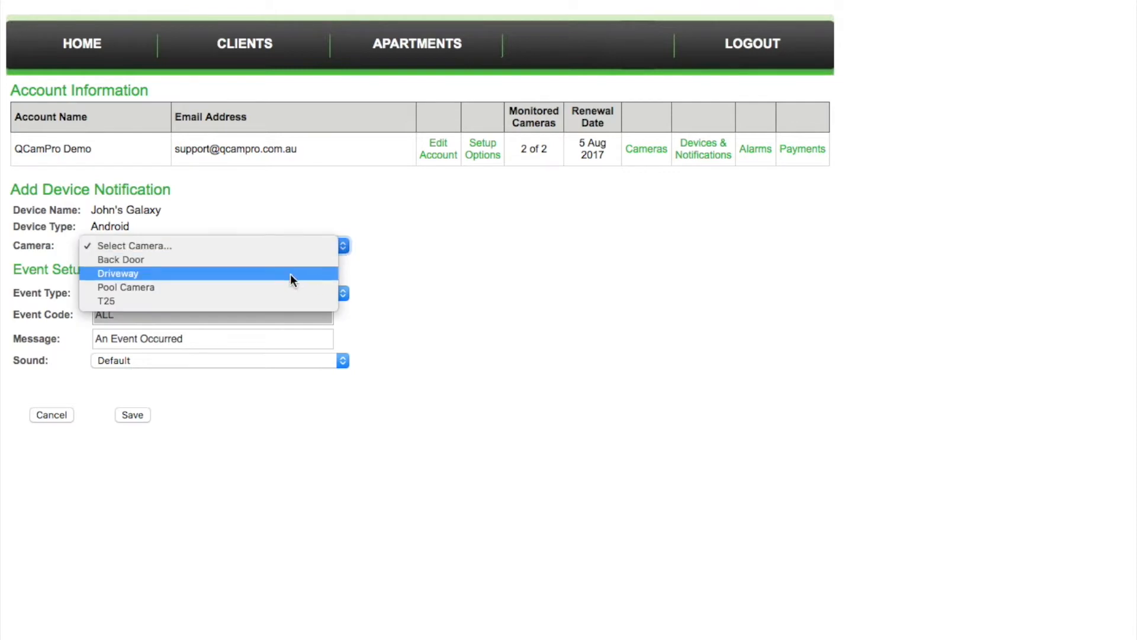
{"action": "left_click", "coordinate": [261, 301]}
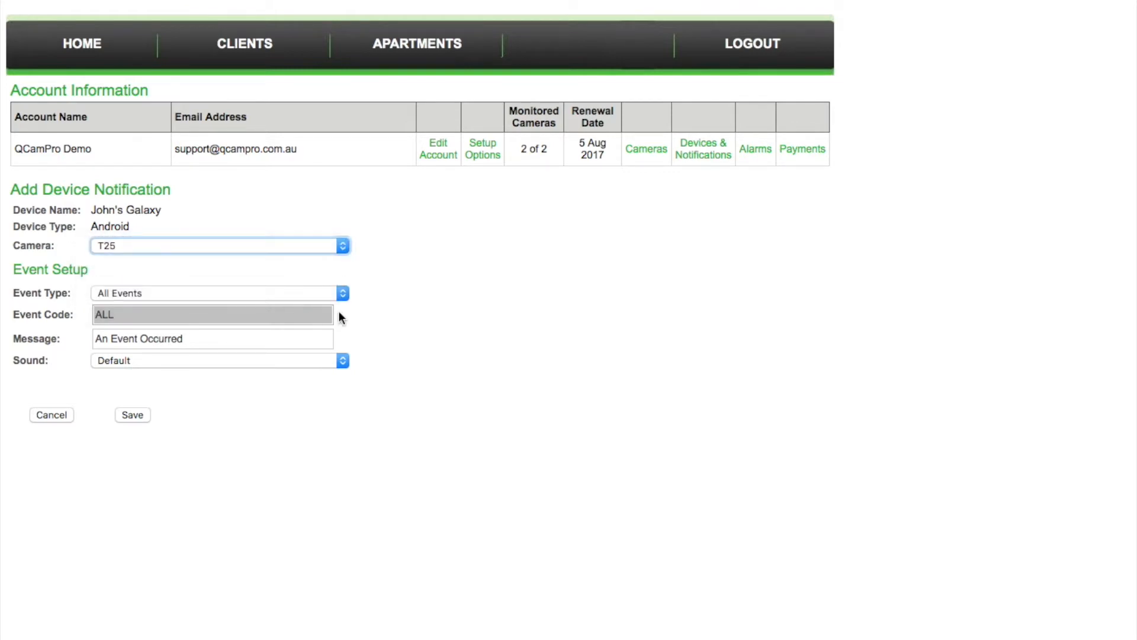
{"action": "left_click", "coordinate": [346, 295]}
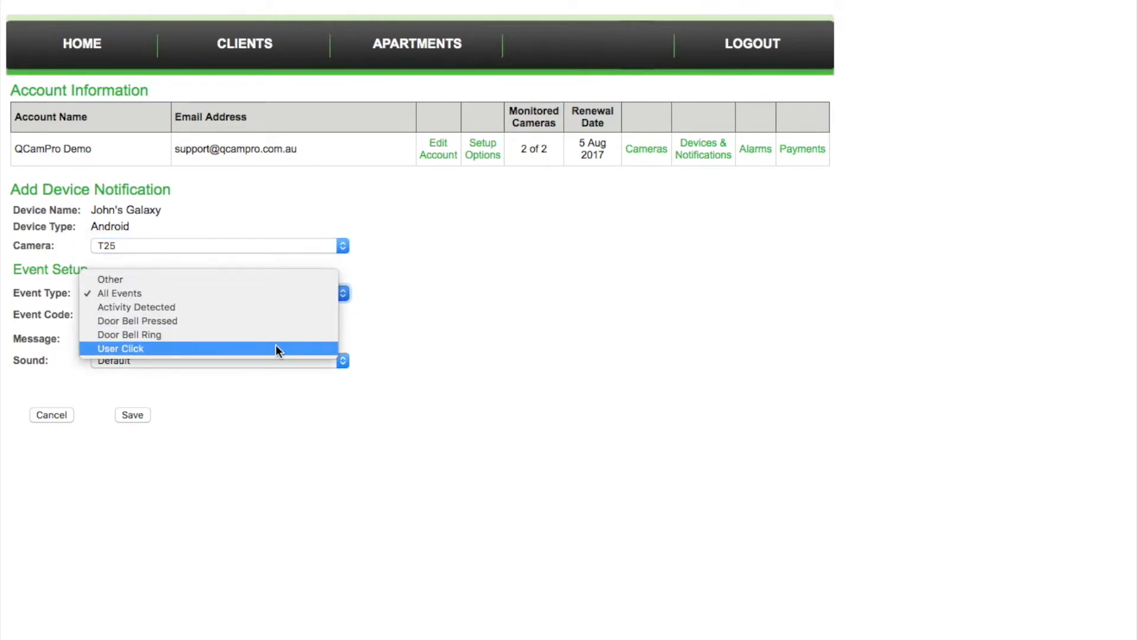
{"action": "left_click", "coordinate": [282, 320]}
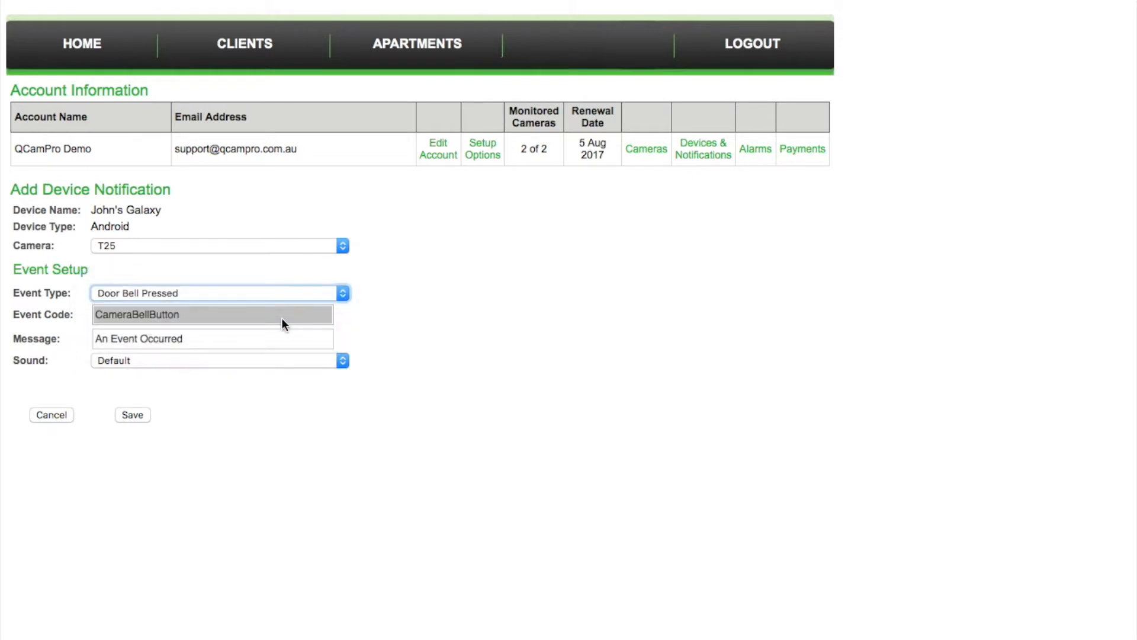
Set the message to 'Door Bell Pressed' and the sound to Door Bell, then save
{"action": "left_click", "coordinate": [241, 333]}
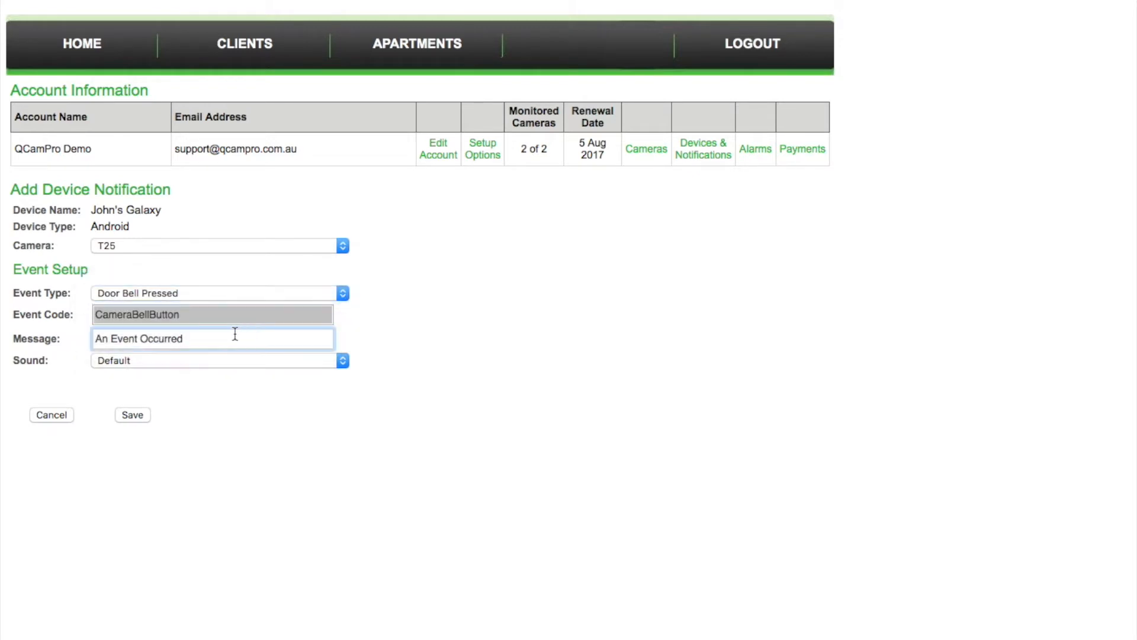
{"action": "left_click_drag", "start_coordinate": [183, 335], "coordinate": [77, 326]}
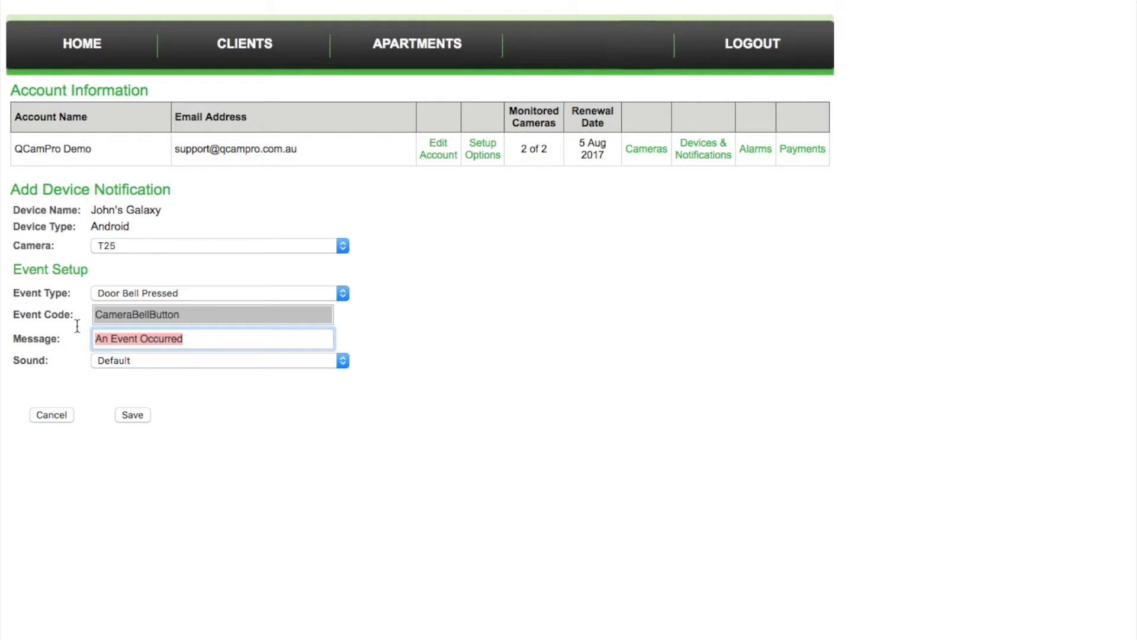
{"action": "type", "text": "Door Bell Pressed"}
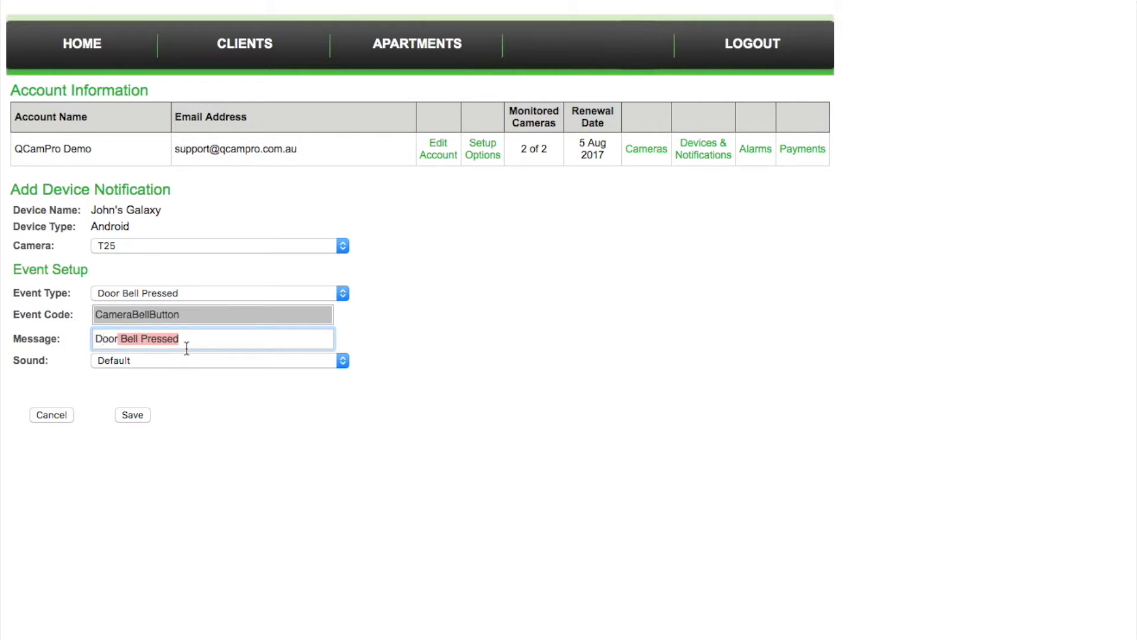
{"action": "left_click", "coordinate": [193, 339]}
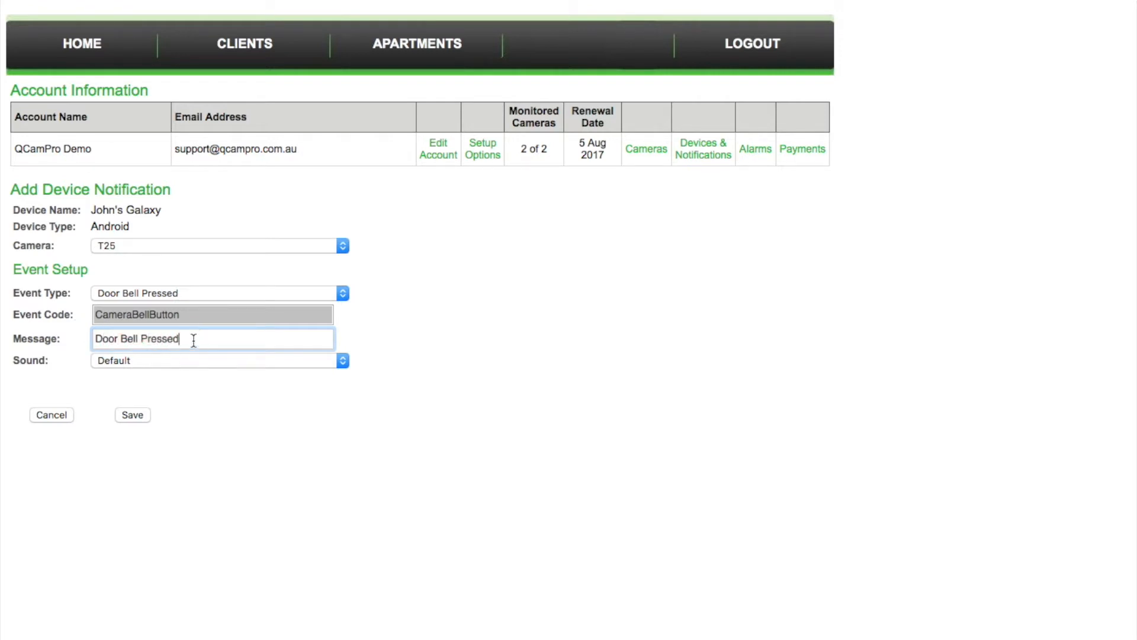
{"action": "left_click", "coordinate": [343, 361]}
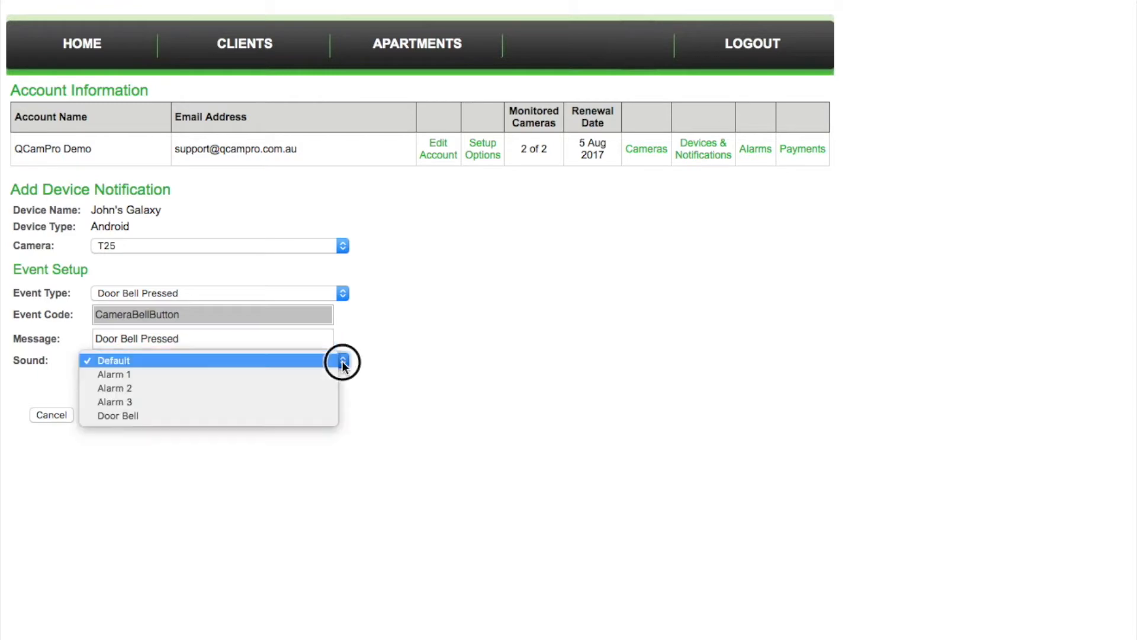
{"action": "left_click", "coordinate": [236, 417]}
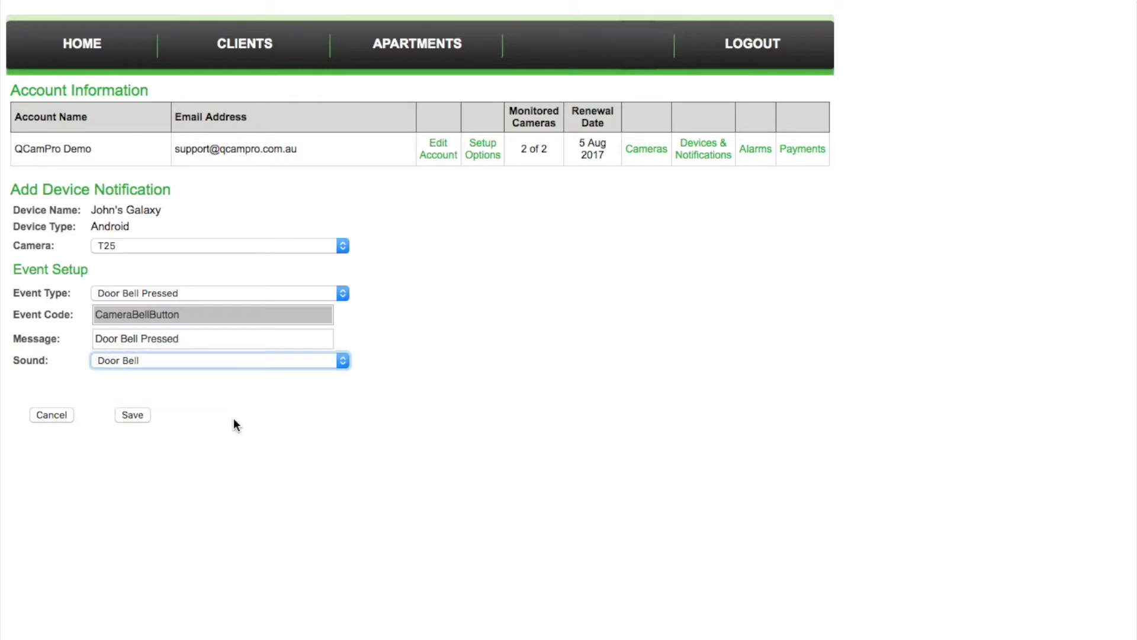
{"action": "left_click", "coordinate": [134, 414]}
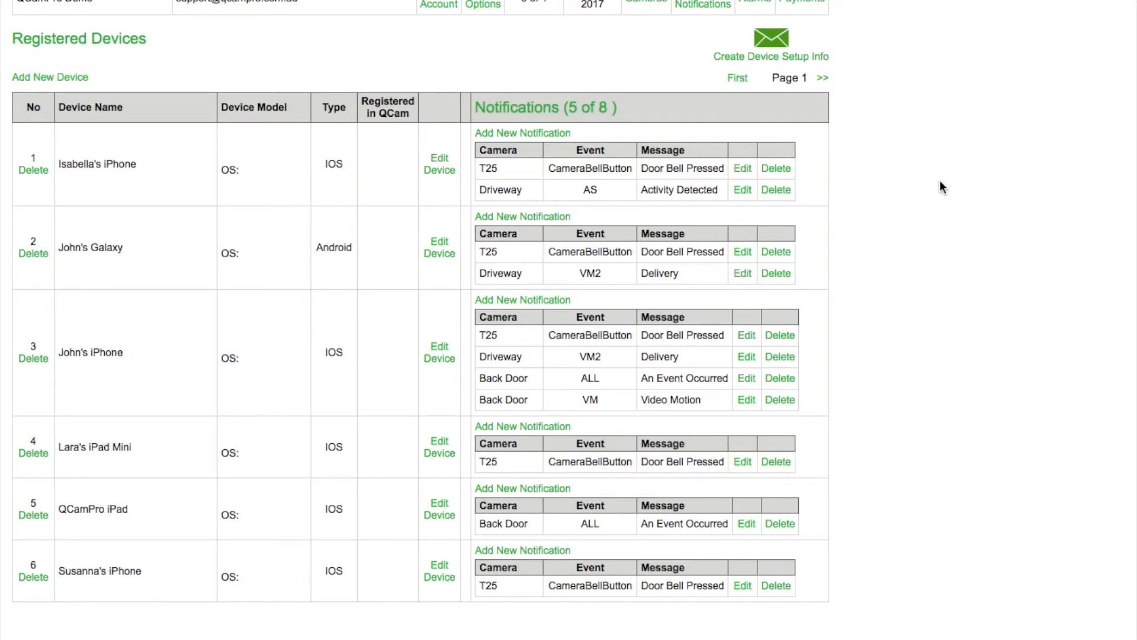
On the device setup form, enter username 'admin' and the camera password for T25, copying both to all four cameras
{"action": "scroll", "coordinate": [940, 181], "scroll_direction": "up", "scroll_amount": 5}
{"action": "scroll", "coordinate": [941, 187], "scroll_direction": "up", "scroll_amount": 2}
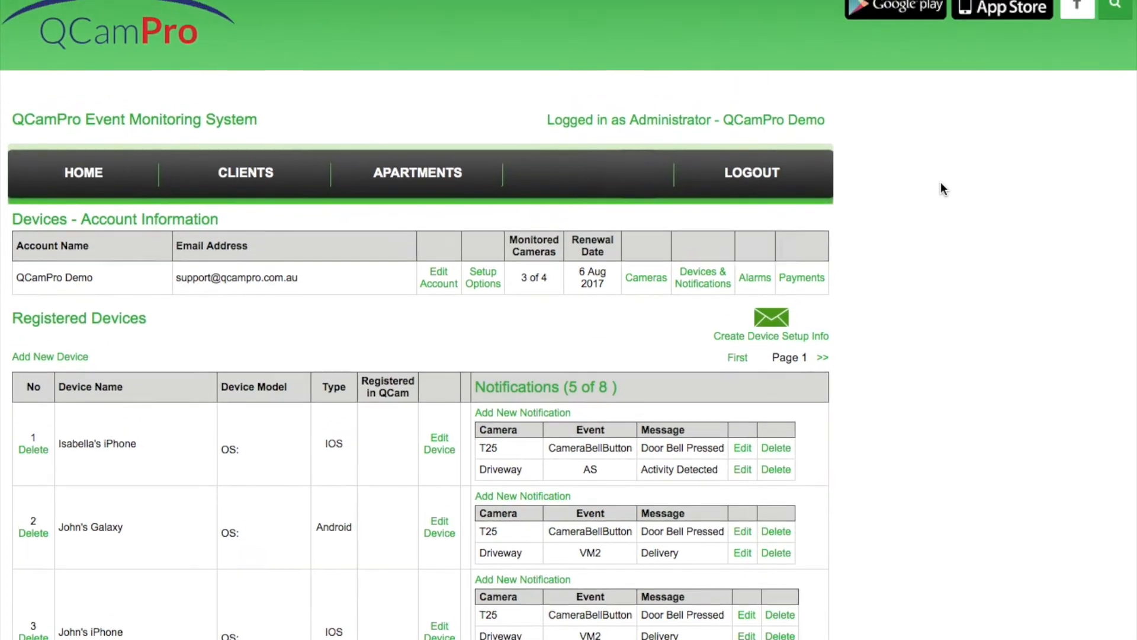
{"action": "left_click", "coordinate": [779, 355]}
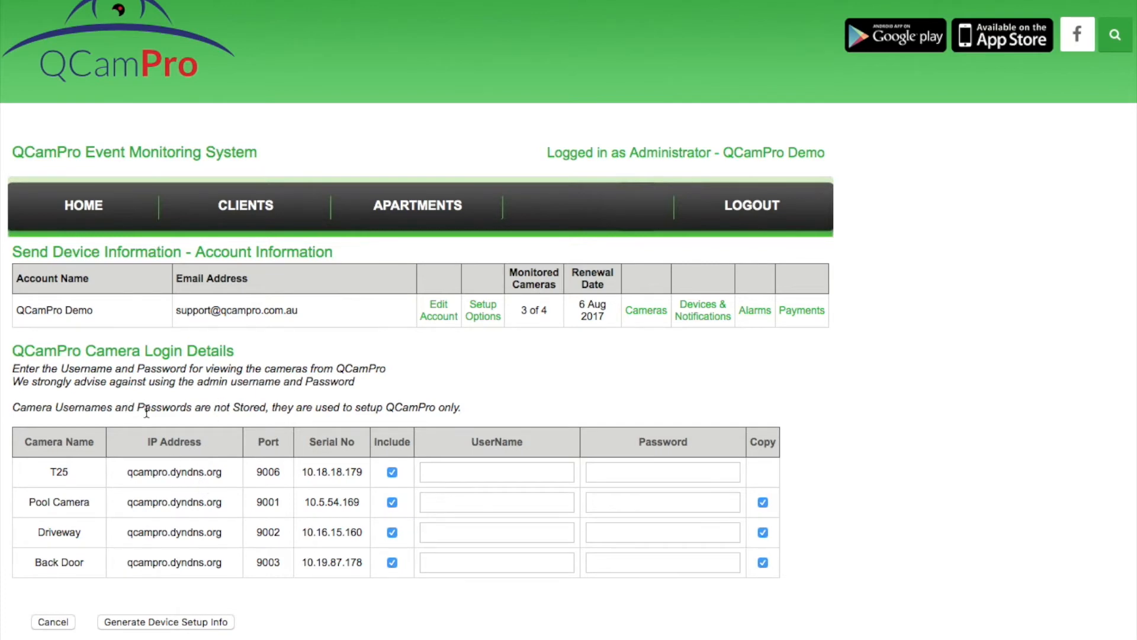
{"action": "left_click", "coordinate": [456, 475]}
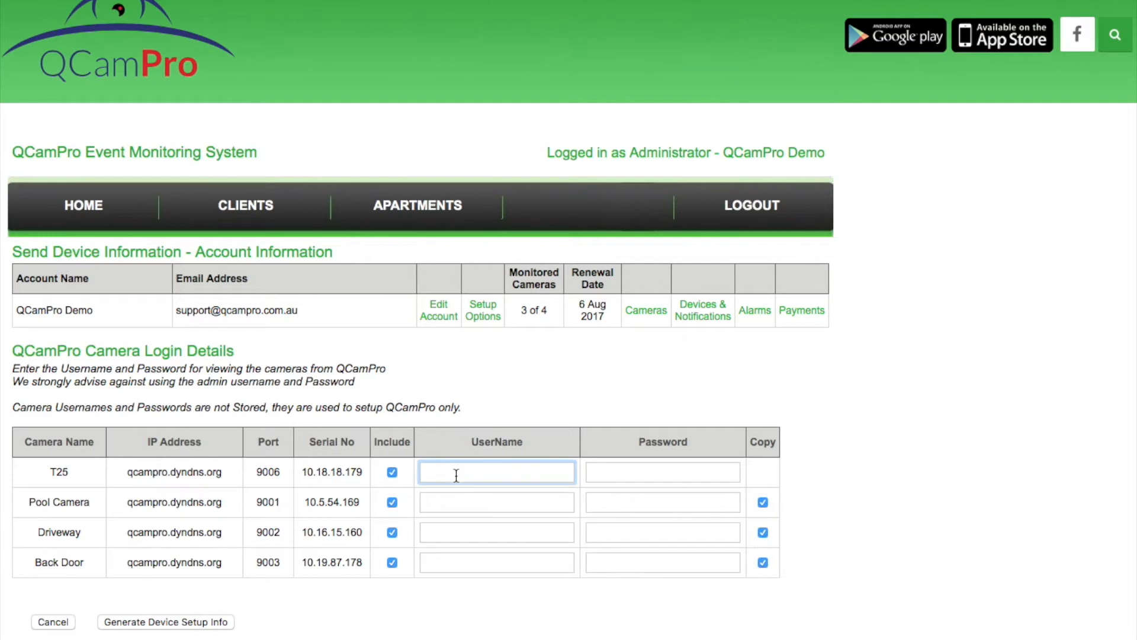
{"action": "type", "text": "admin"}
{"action": "key", "text": "Tab"}
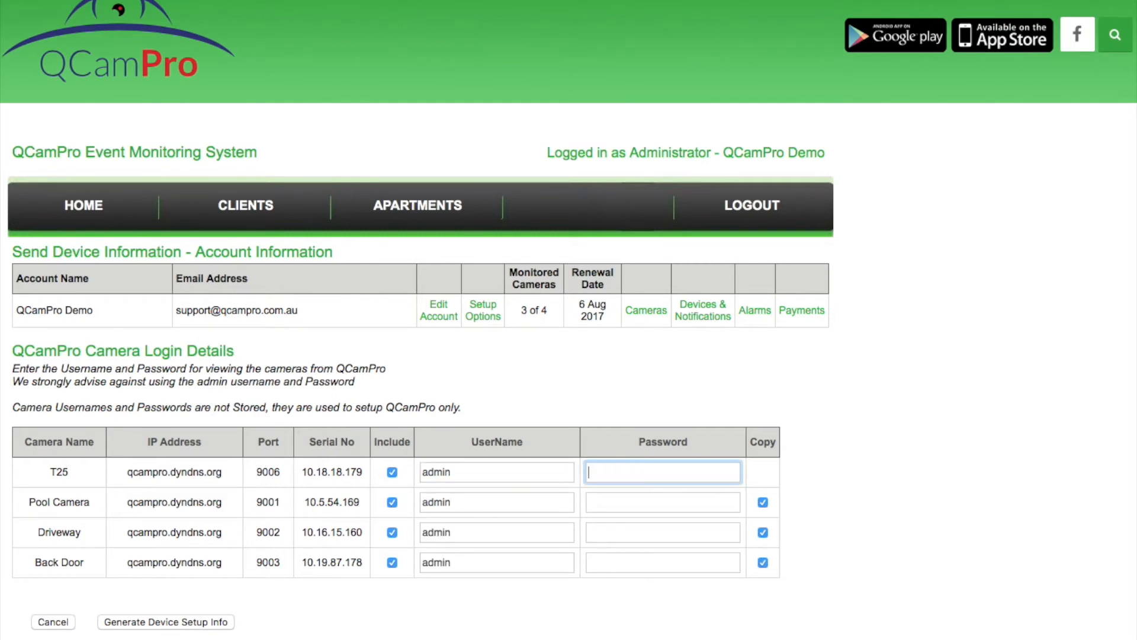
{"action": "type", "text": "qcampro"}
{"action": "key", "text": "Tab"}
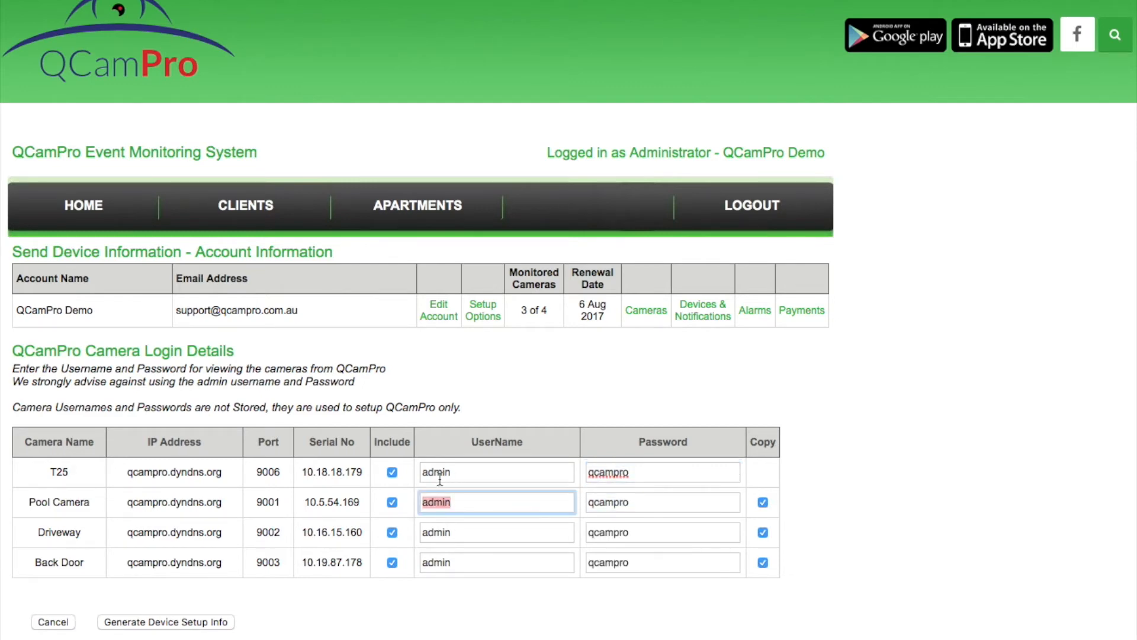
Generate the device setup information and scroll down to the setup links
{"action": "left_click", "coordinate": [180, 623]}
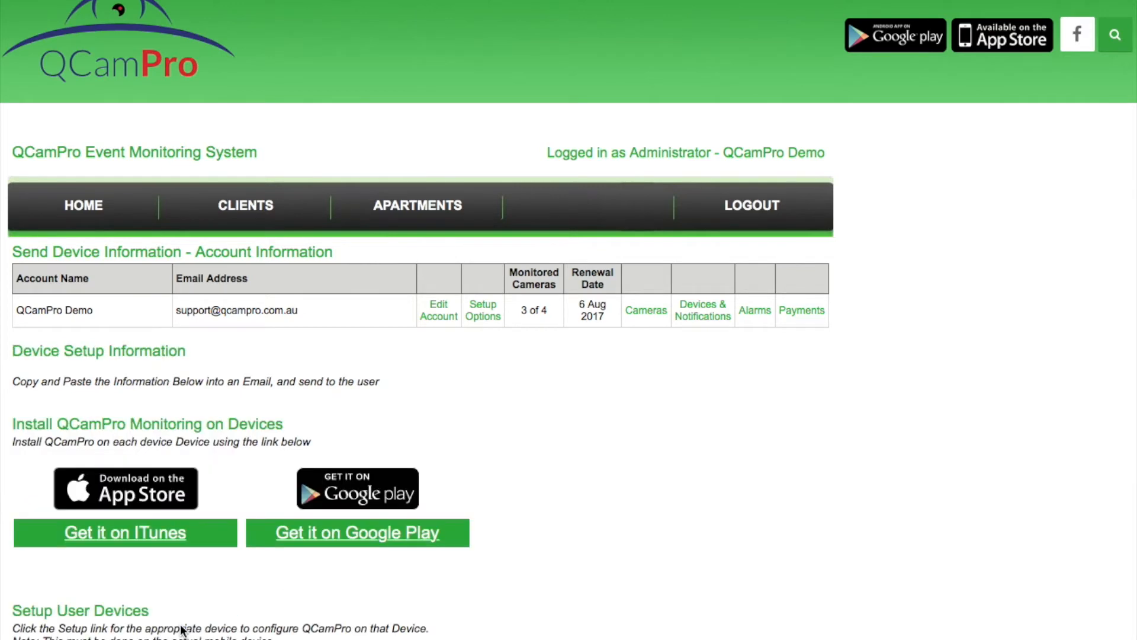
{"action": "scroll", "coordinate": [181, 629], "scroll_direction": "down", "scroll_amount": 3}
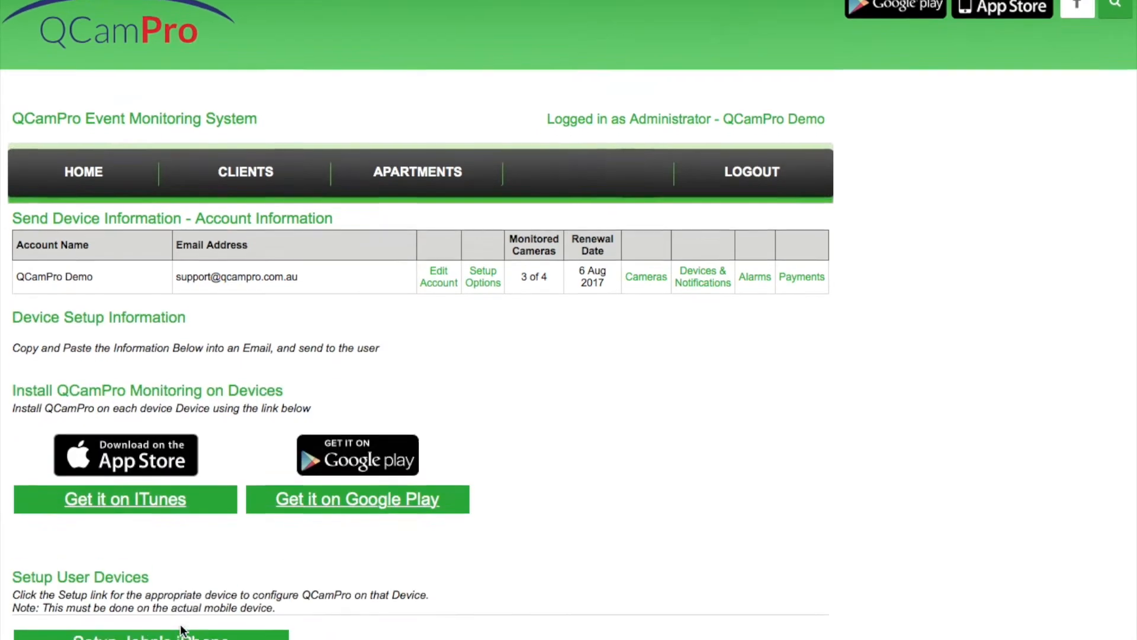
{"action": "scroll", "coordinate": [181, 625], "scroll_direction": "down", "scroll_amount": 2}
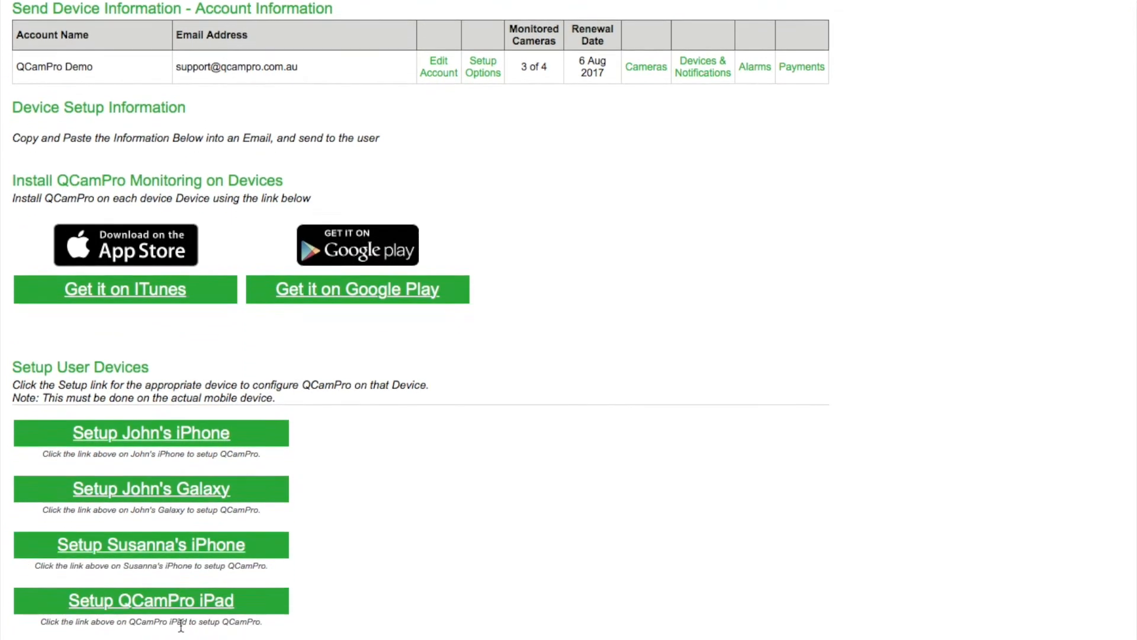
{"action": "scroll", "coordinate": [180, 629], "scroll_direction": "down", "scroll_amount": 1}
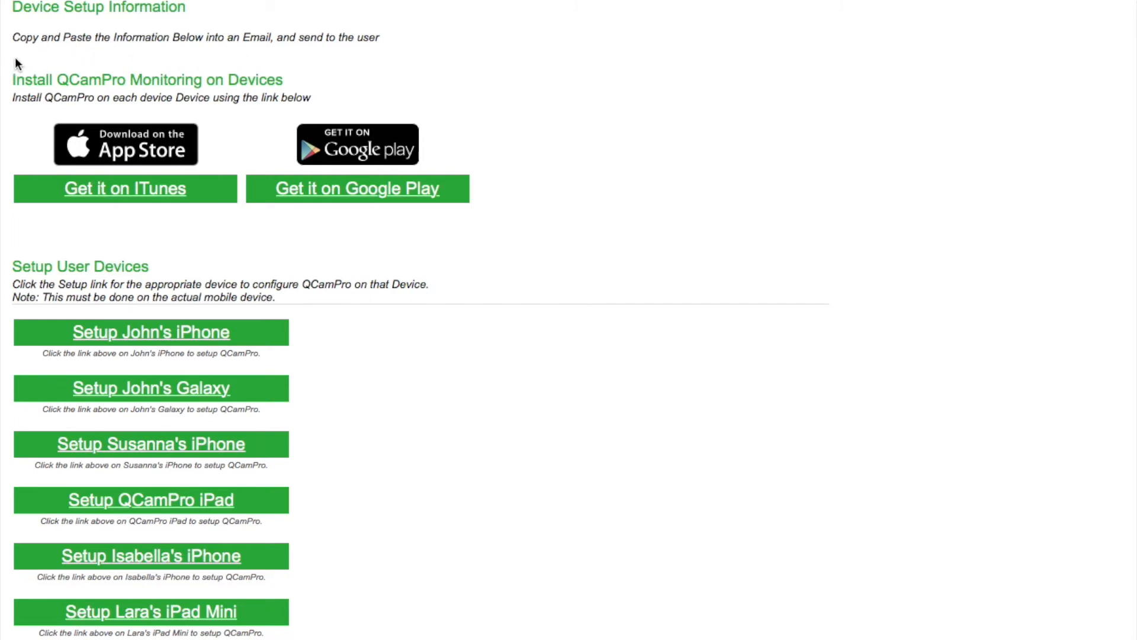
Copy the install and Setup User Devices section and switch to the mail draft
{"action": "left_click_drag", "start_coordinate": [12, 59], "coordinate": [490, 638]}
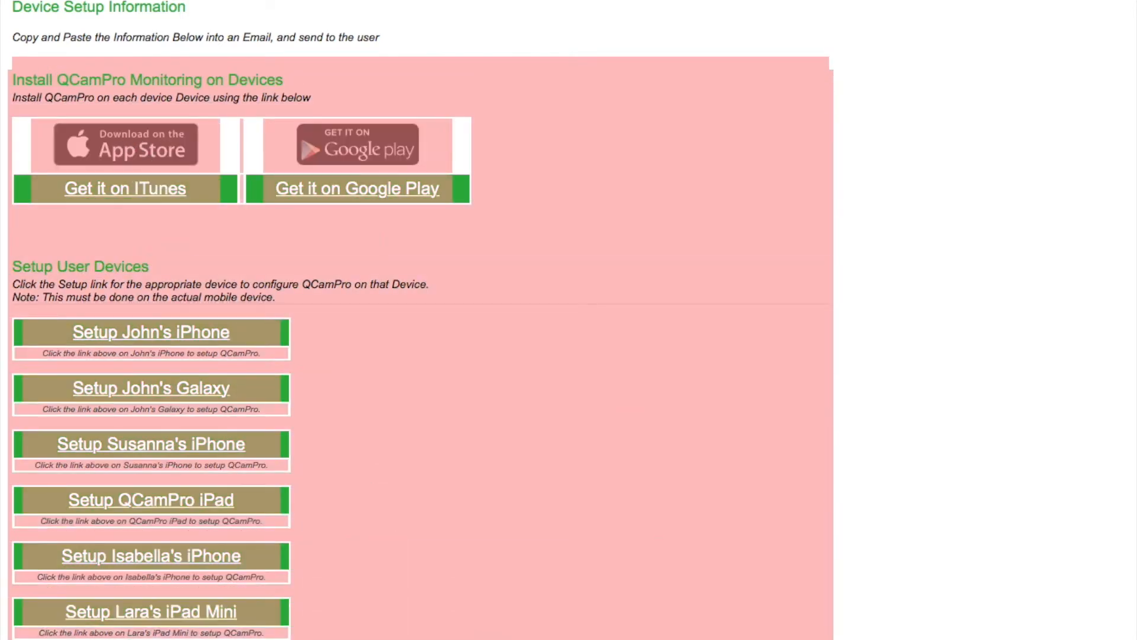
{"action": "right_click", "coordinate": [488, 444]}
{"action": "left_click", "coordinate": [509, 492]}
{"action": "key", "text": "super+Tab"}
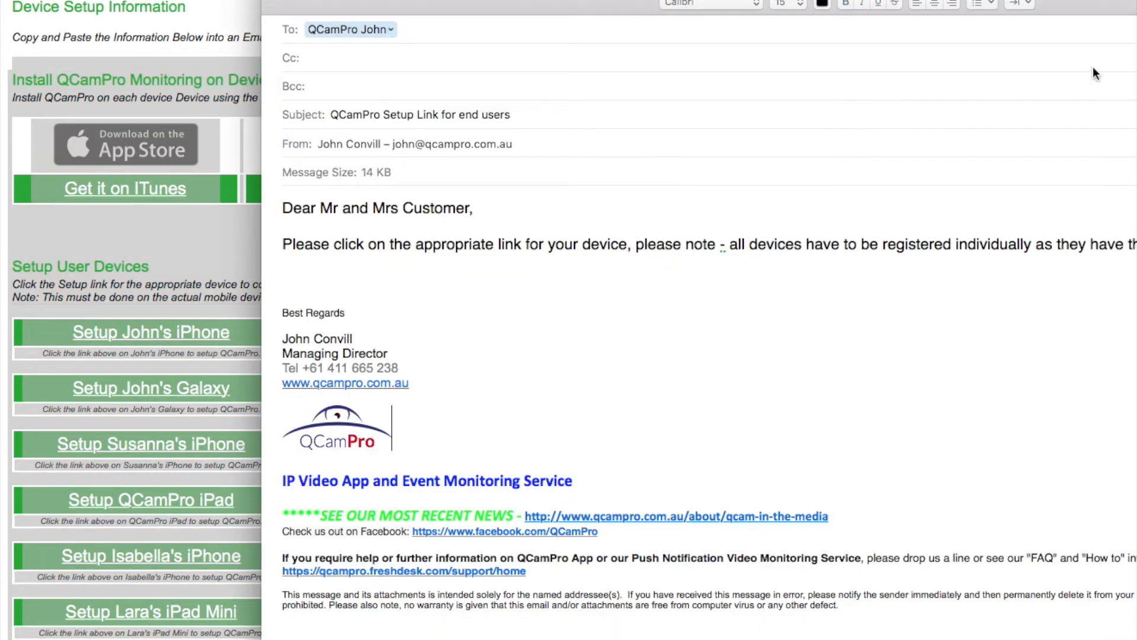
Paste the install and device setup links below the greeting, review them, and send the email
{"action": "left_click_drag", "start_coordinate": [1084, 3], "coordinate": [1029, 5]}
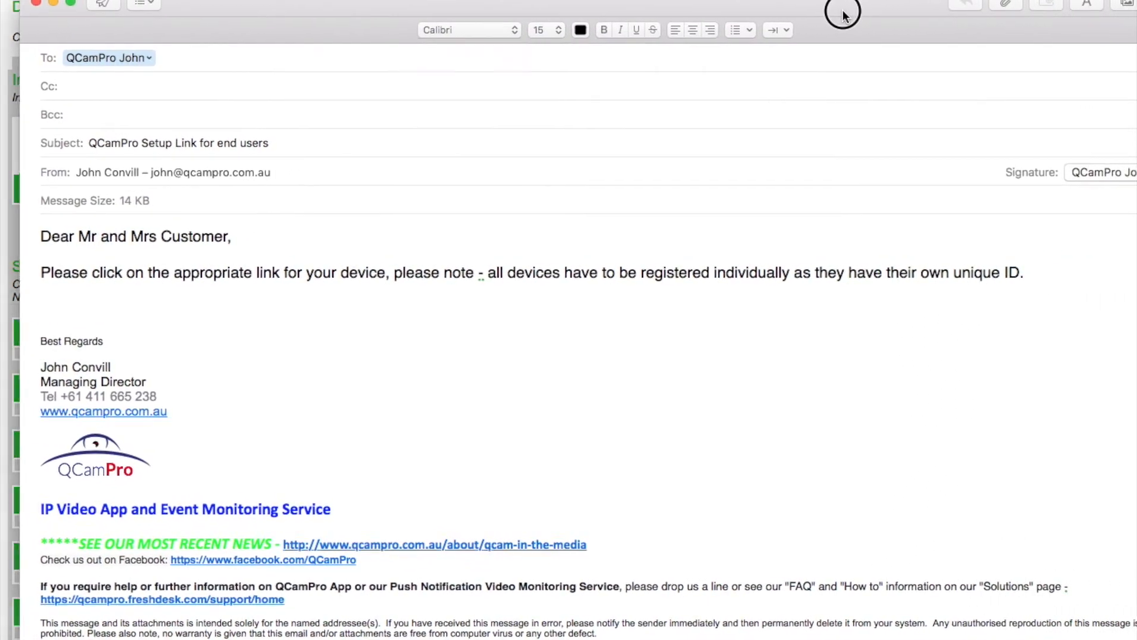
{"action": "left_click", "coordinate": [262, 277]}
{"action": "right_click", "coordinate": [92, 283]}
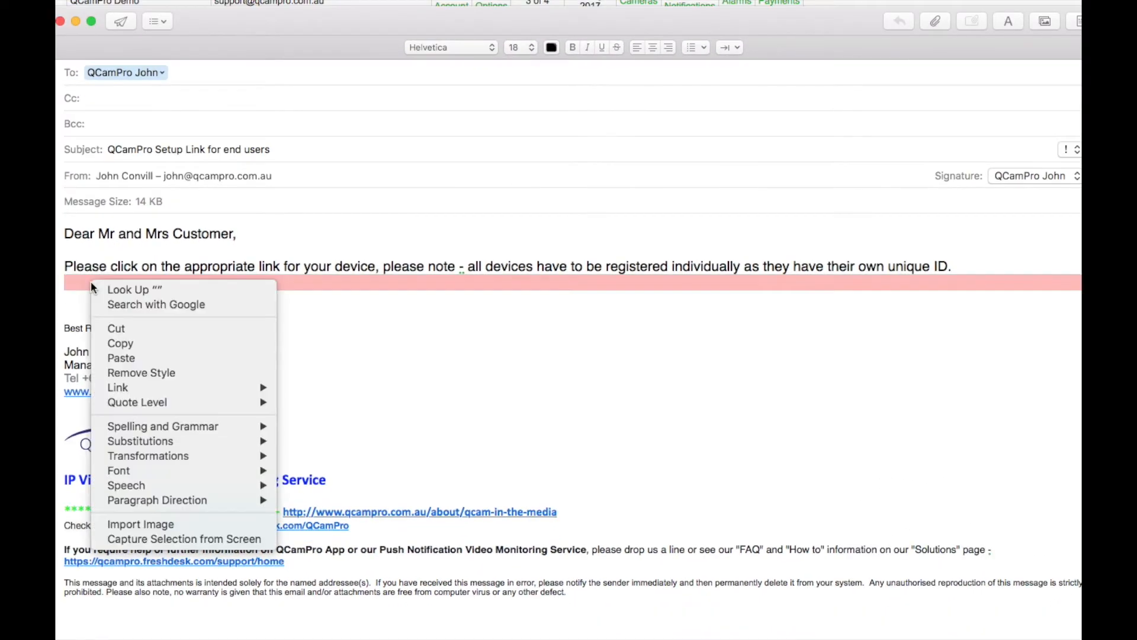
{"action": "left_click", "coordinate": [131, 358]}
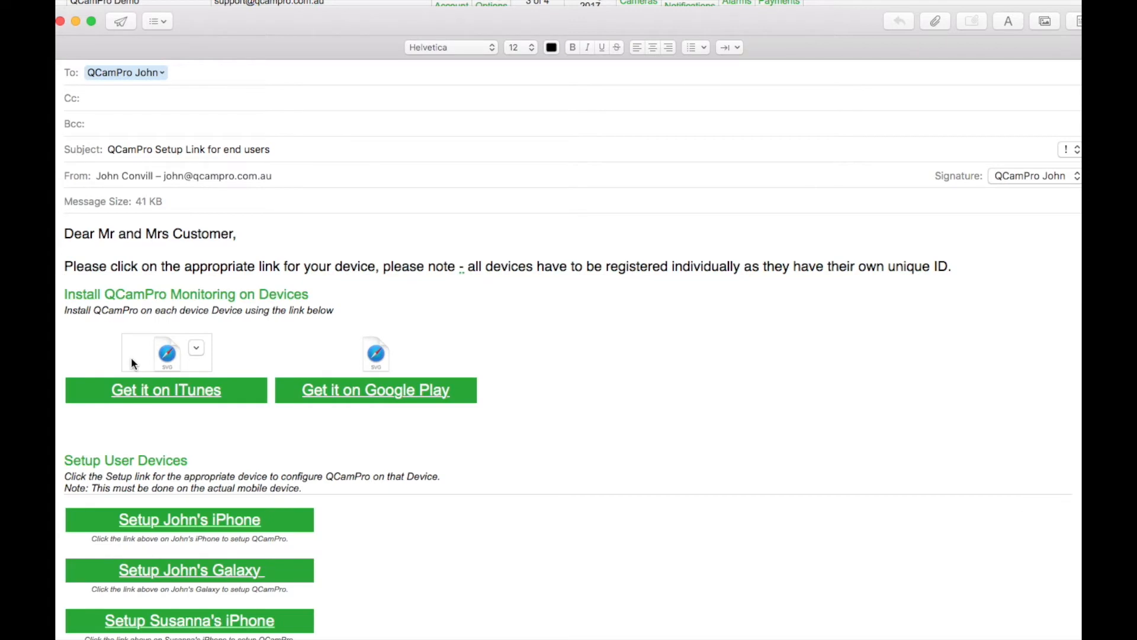
{"action": "scroll", "coordinate": [130, 357], "scroll_direction": "down", "scroll_amount": 5}
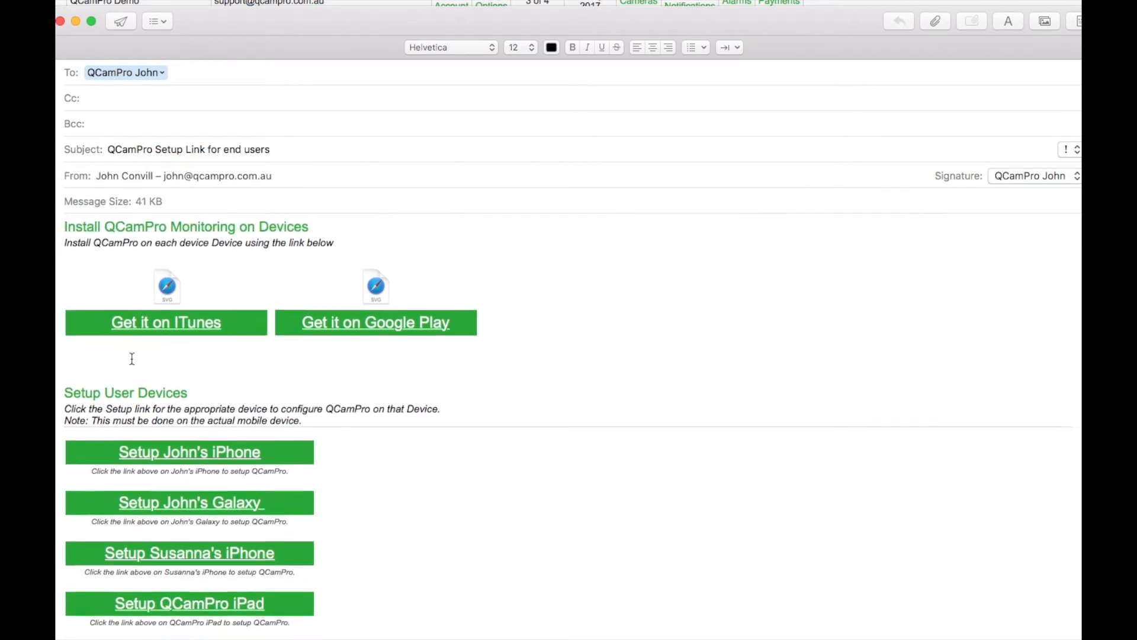
{"action": "scroll", "coordinate": [132, 358], "scroll_direction": "down", "scroll_amount": 1}
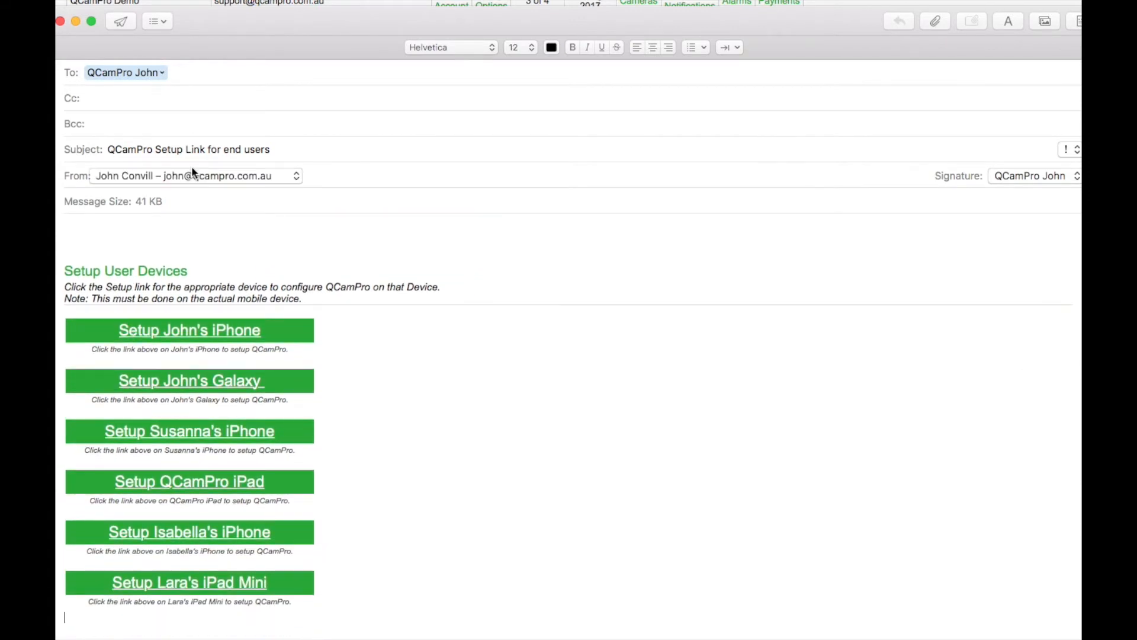
{"action": "left_click", "coordinate": [120, 23]}
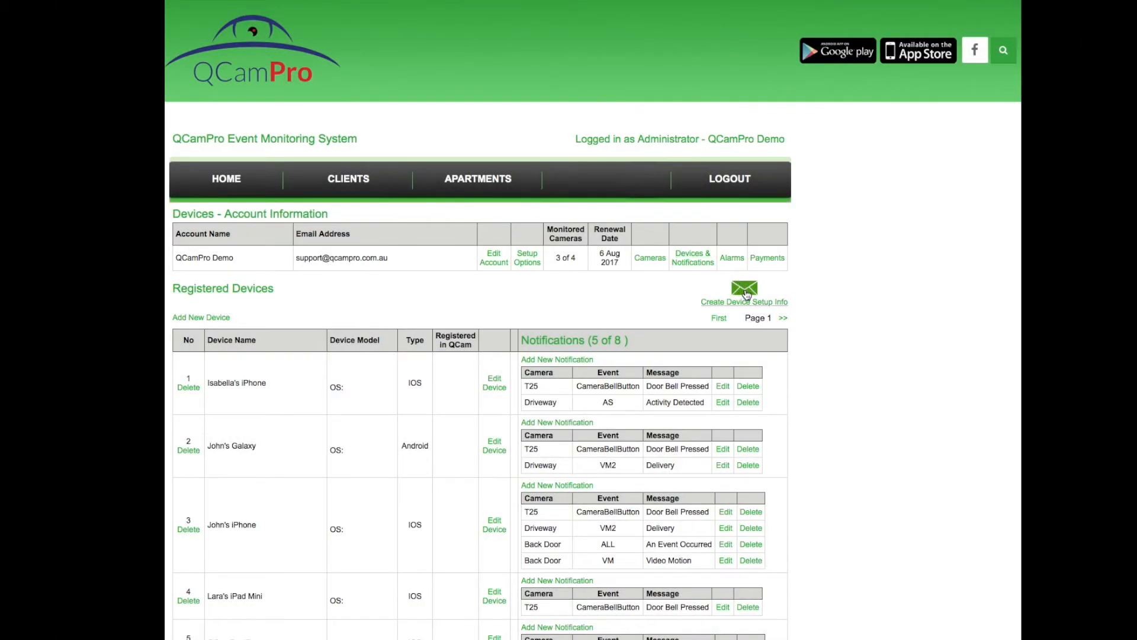
Start a device setup info form, excluding Pool Camera, Driveway and Back Door from Include and Copy
{"action": "left_click", "coordinate": [744, 289]}
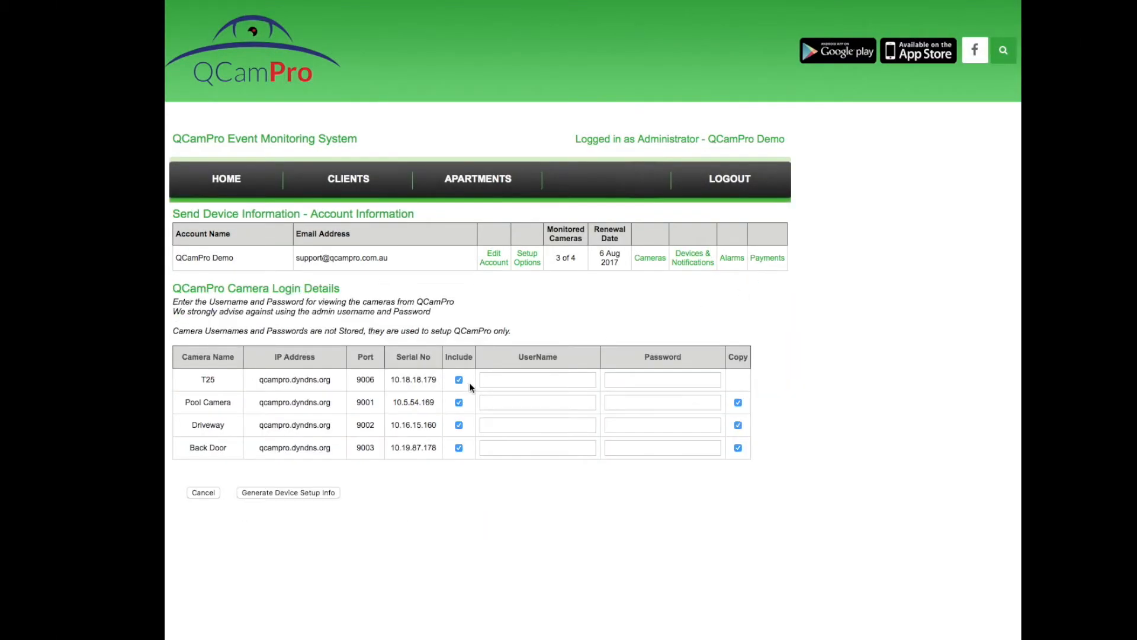
{"action": "left_click", "coordinate": [459, 403]}
{"action": "left_click", "coordinate": [458, 426]}
{"action": "left_click", "coordinate": [459, 448]}
{"action": "left_click", "coordinate": [738, 403]}
{"action": "left_click", "coordinate": [738, 426]}
{"action": "left_click", "coordinate": [738, 447]}
Enter the T25 camera's username and password, then generate the device setup information
{"action": "left_click", "coordinate": [512, 380]}
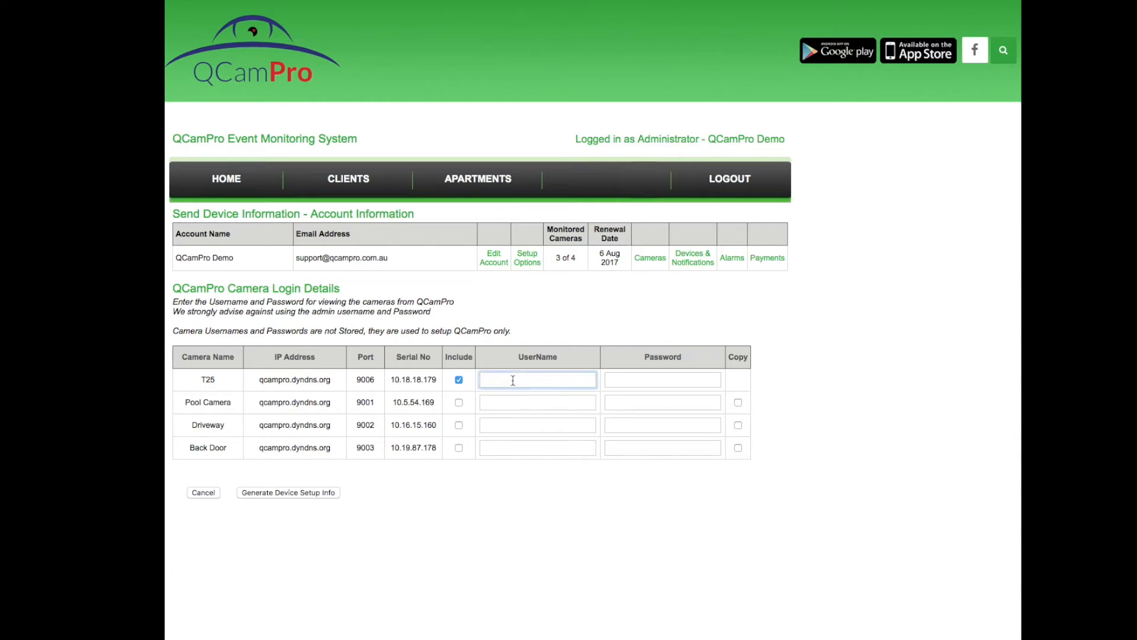
{"action": "type", "text": "qcampro"}
{"action": "left_click", "coordinate": [663, 380]}
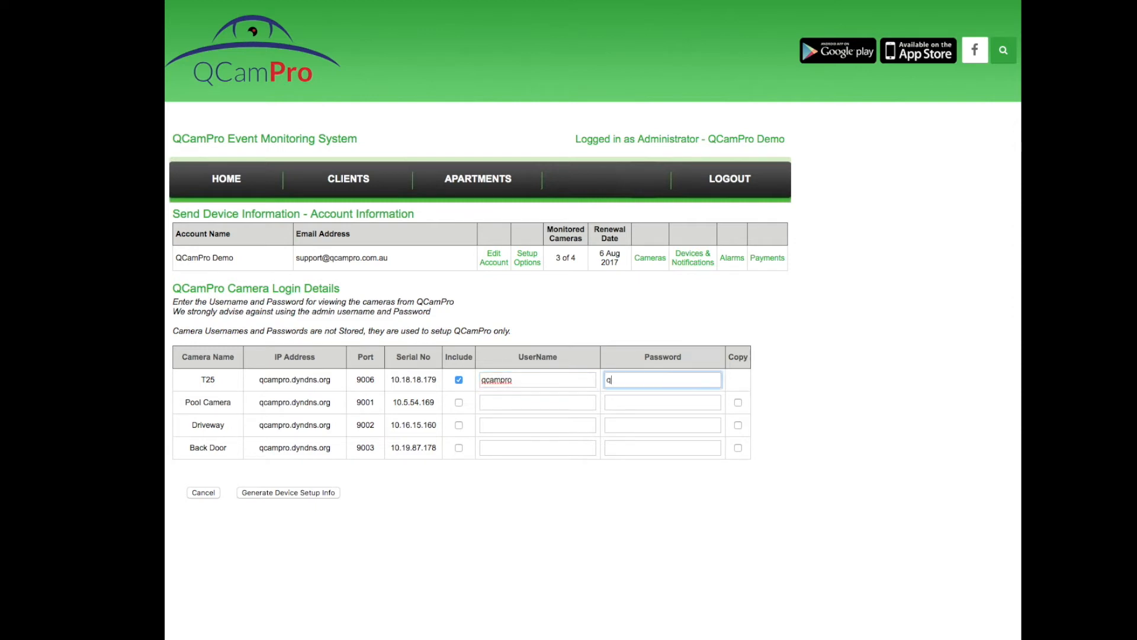
{"action": "type", "text": "qcampro"}
{"action": "left_click", "coordinate": [507, 469]}
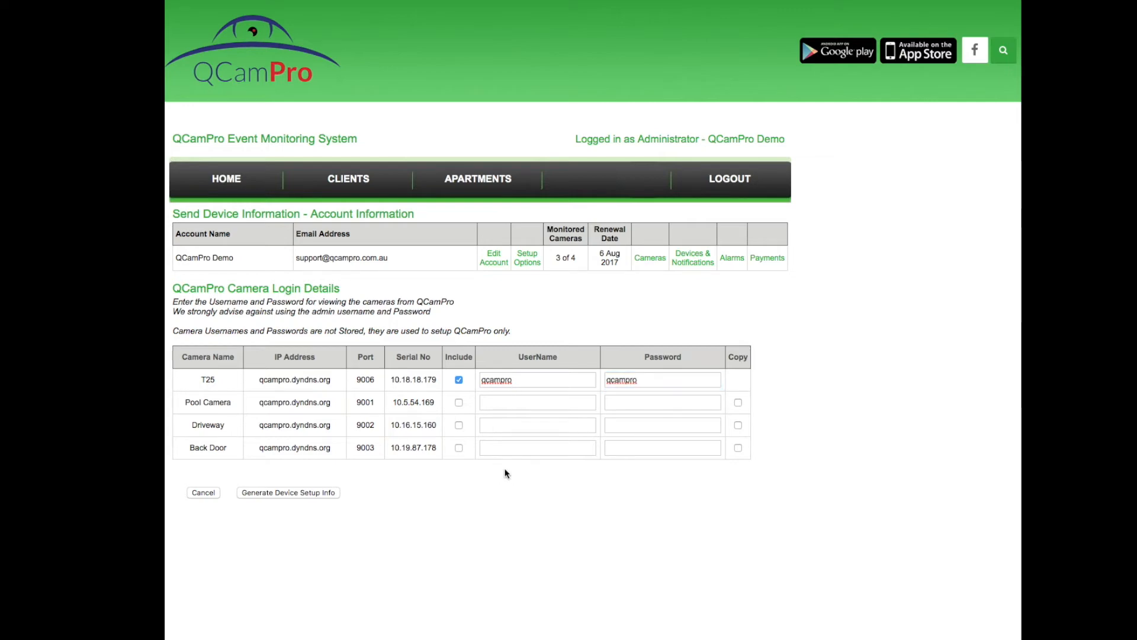
{"action": "left_click", "coordinate": [309, 493]}
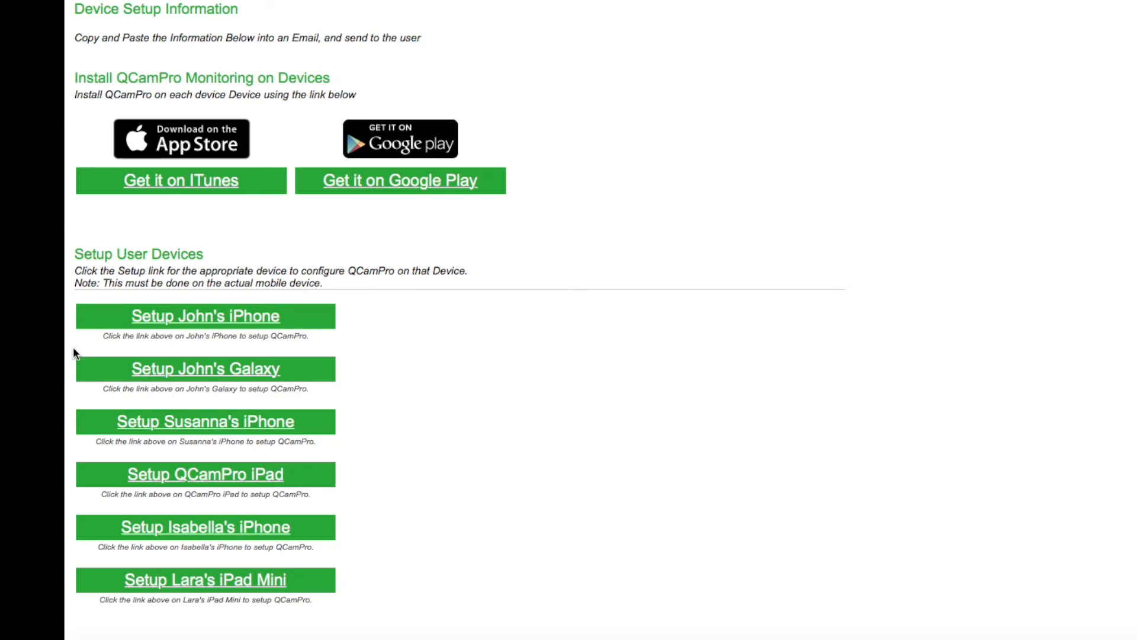
Copy the Galaxy's setup link block and paste it into the new mail message body
{"action": "left_click_drag", "start_coordinate": [73, 346], "coordinate": [71, 405]}
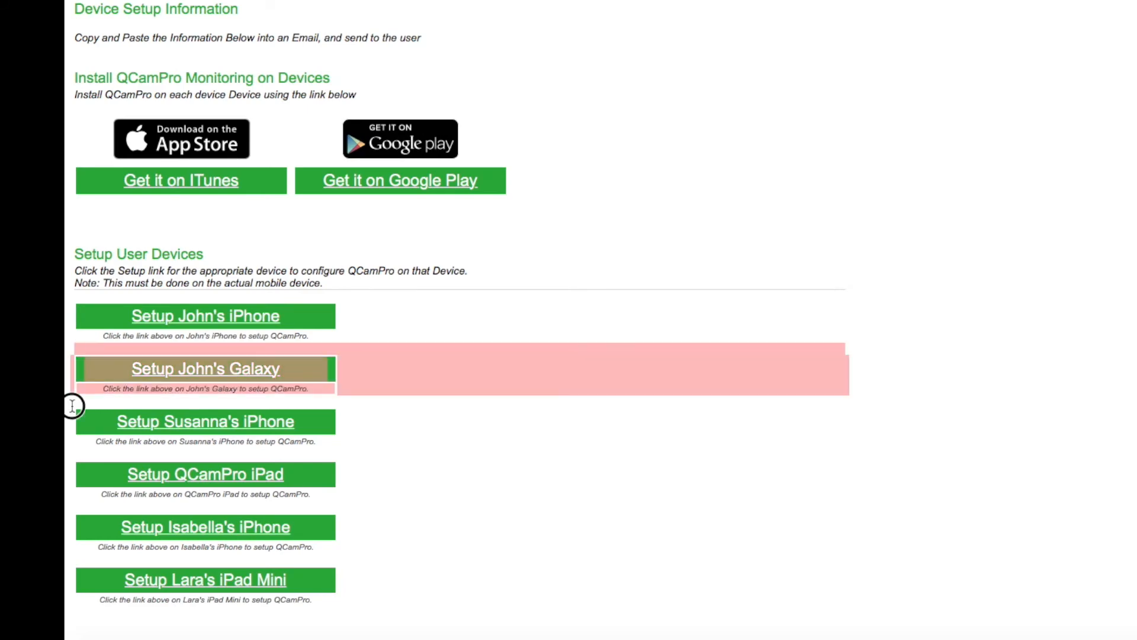
{"action": "right_click", "coordinate": [437, 371]}
{"action": "left_click", "coordinate": [468, 422]}
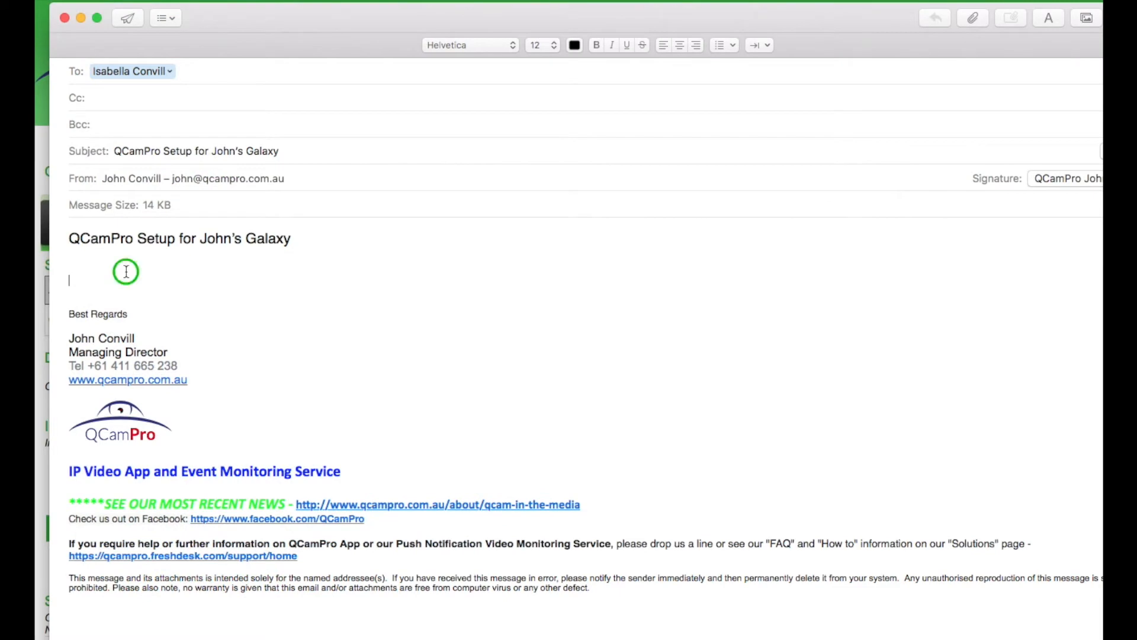
{"action": "right_click", "coordinate": [127, 269]}
{"action": "left_click", "coordinate": [191, 342]}
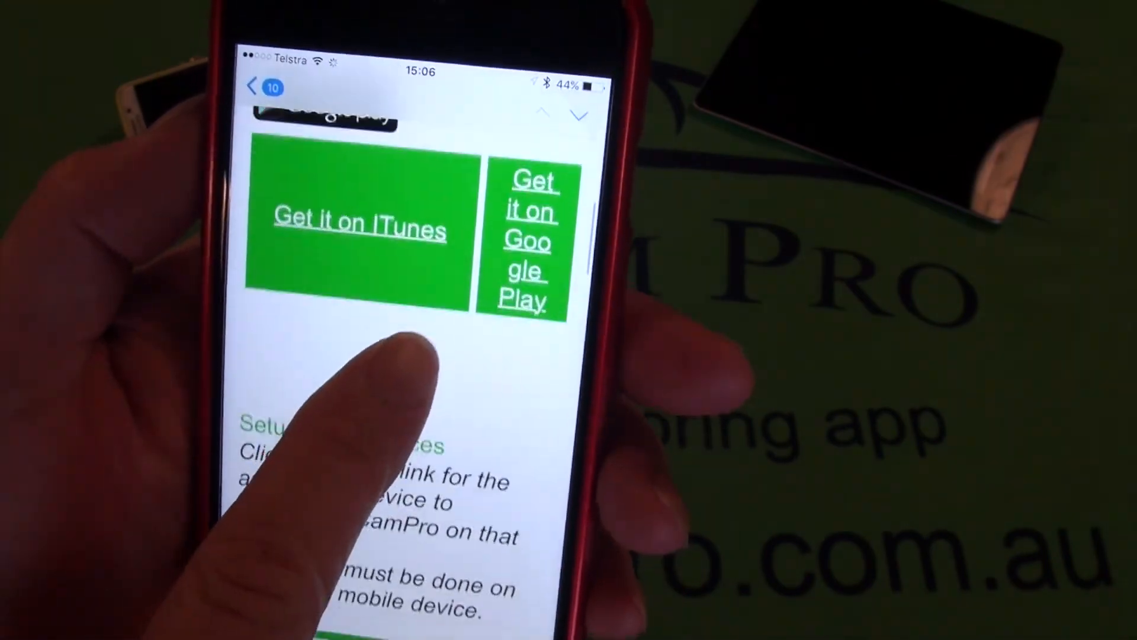
Register the iPhone in QCamPro from the emailed setup link and acknowledge the success alert
{"action": "scroll", "coordinate": [382, 522], "scroll_direction": "down", "scroll_amount": 5}
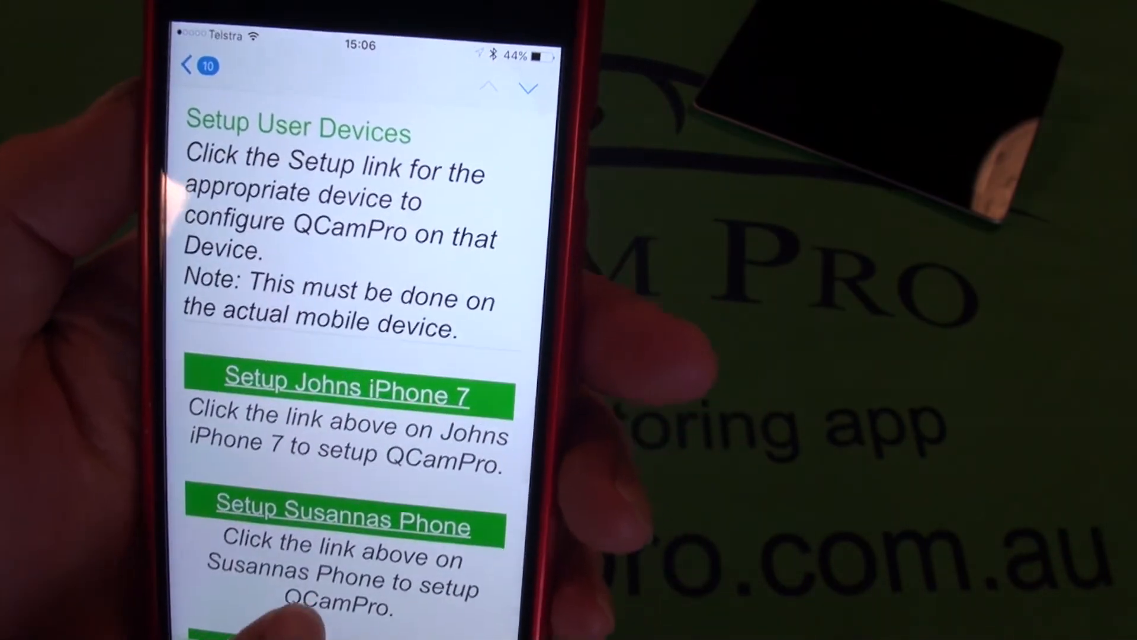
{"action": "scroll", "coordinate": [382, 414], "scroll_direction": "down", "scroll_amount": 5}
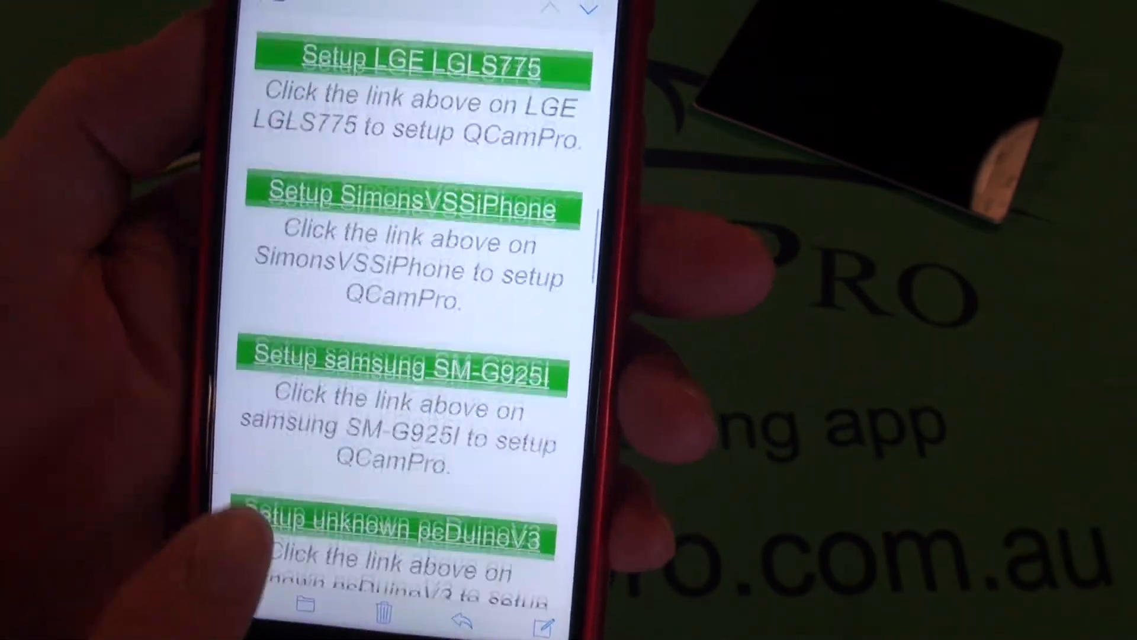
{"action": "scroll", "coordinate": [331, 415], "scroll_direction": "down", "scroll_amount": 5}
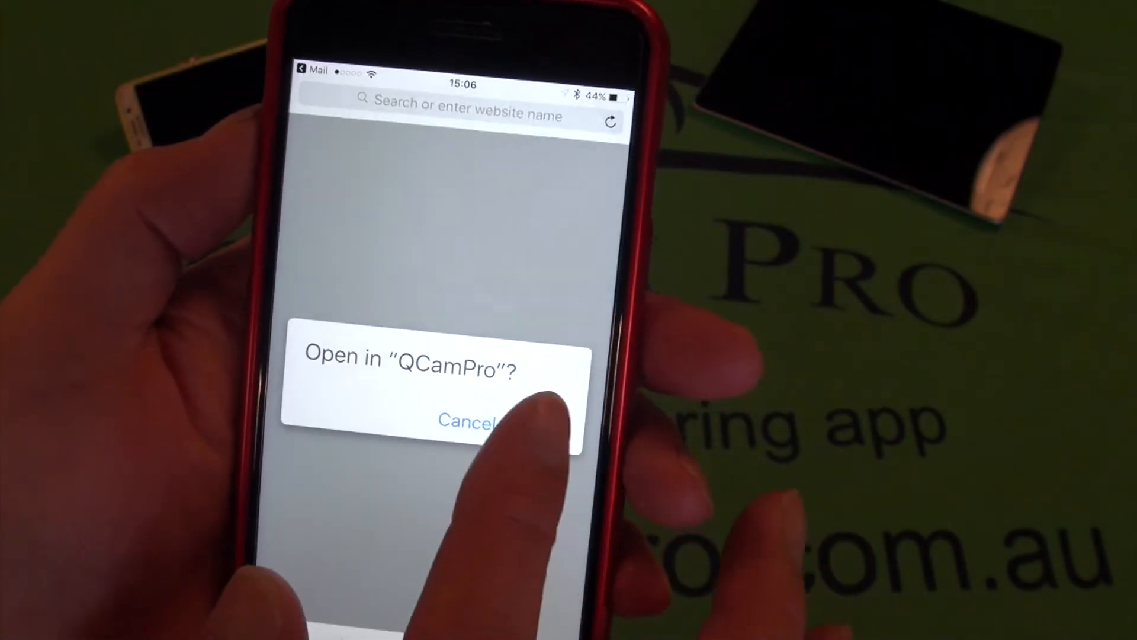
{"action": "left_click", "coordinate": [545, 432]}
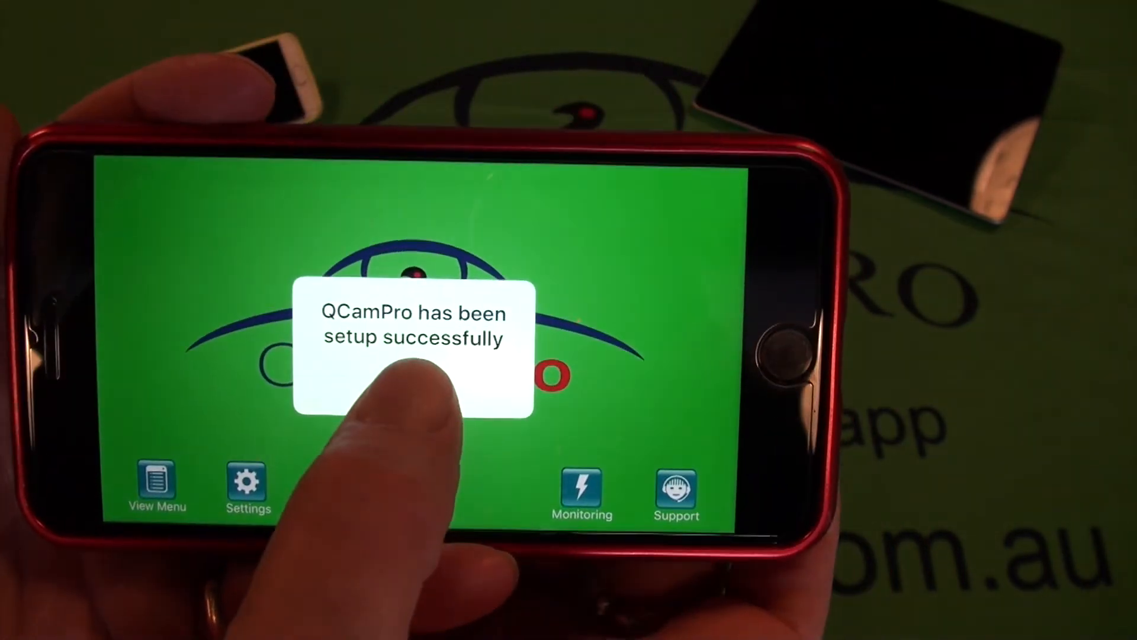
{"action": "left_click", "coordinate": [424, 452]}
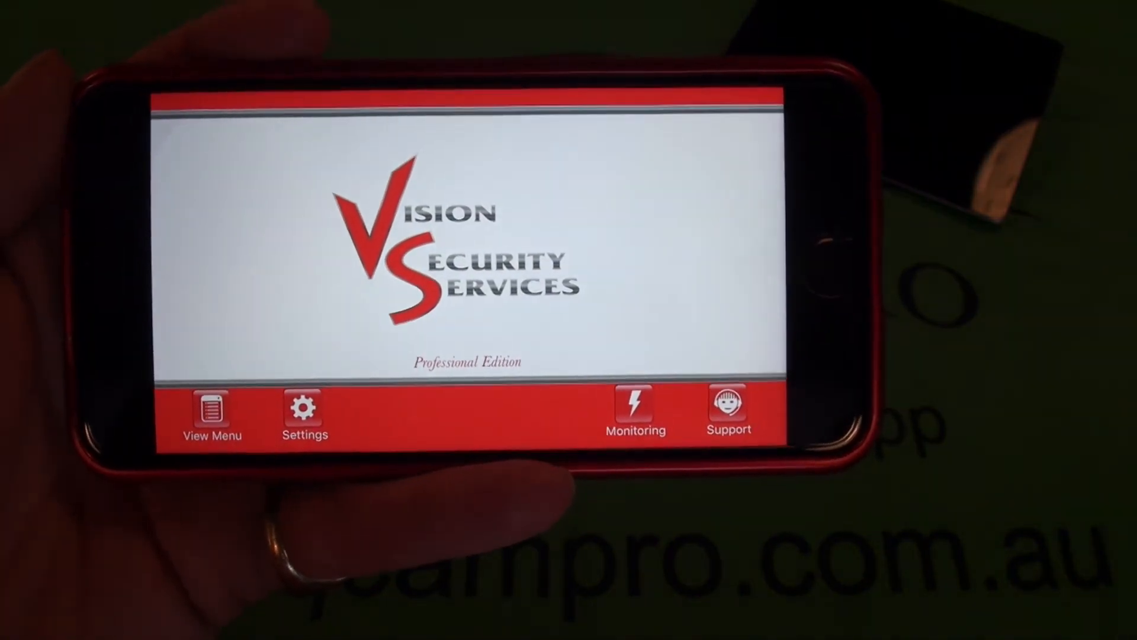
Show the cameras in the Home group from the groups and views list
{"action": "left_click", "coordinate": [201, 423]}
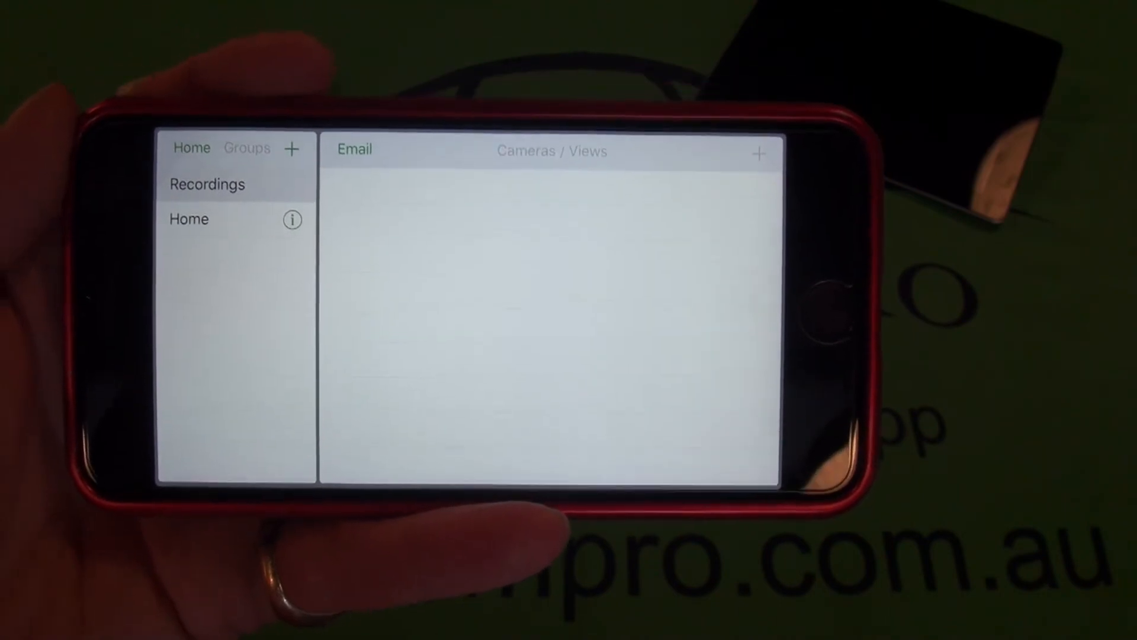
{"action": "left_click", "coordinate": [199, 155]}
{"action": "left_click", "coordinate": [195, 237]}
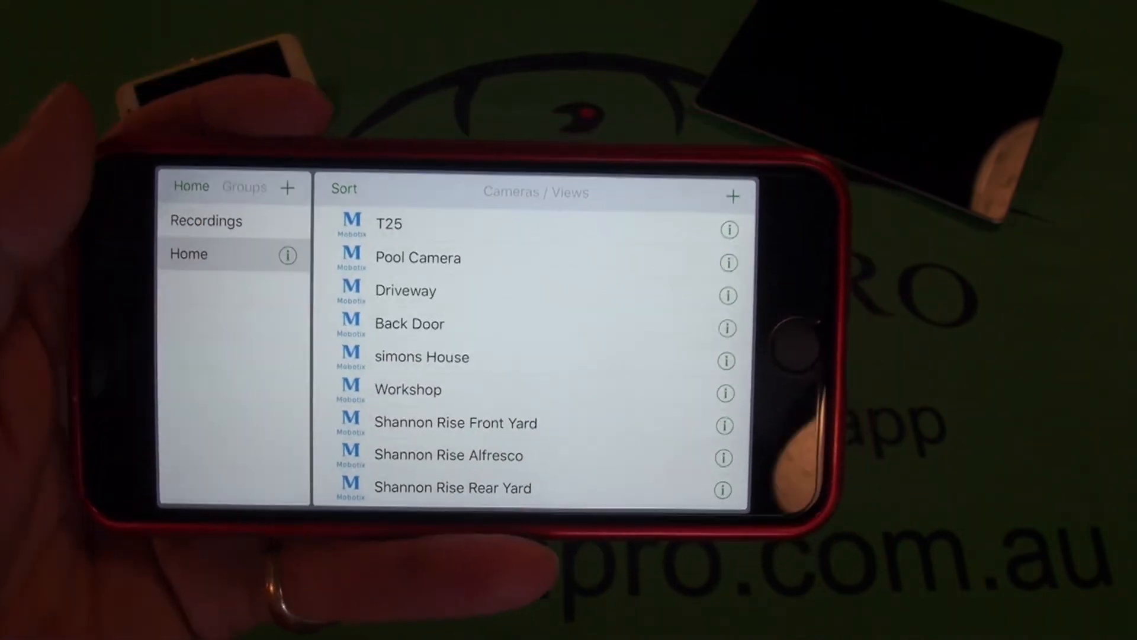
{"action": "scroll", "coordinate": [447, 503], "scroll_direction": "down", "scroll_amount": 2}
{"action": "scroll", "coordinate": [516, 308], "scroll_direction": "up", "scroll_amount": 2}
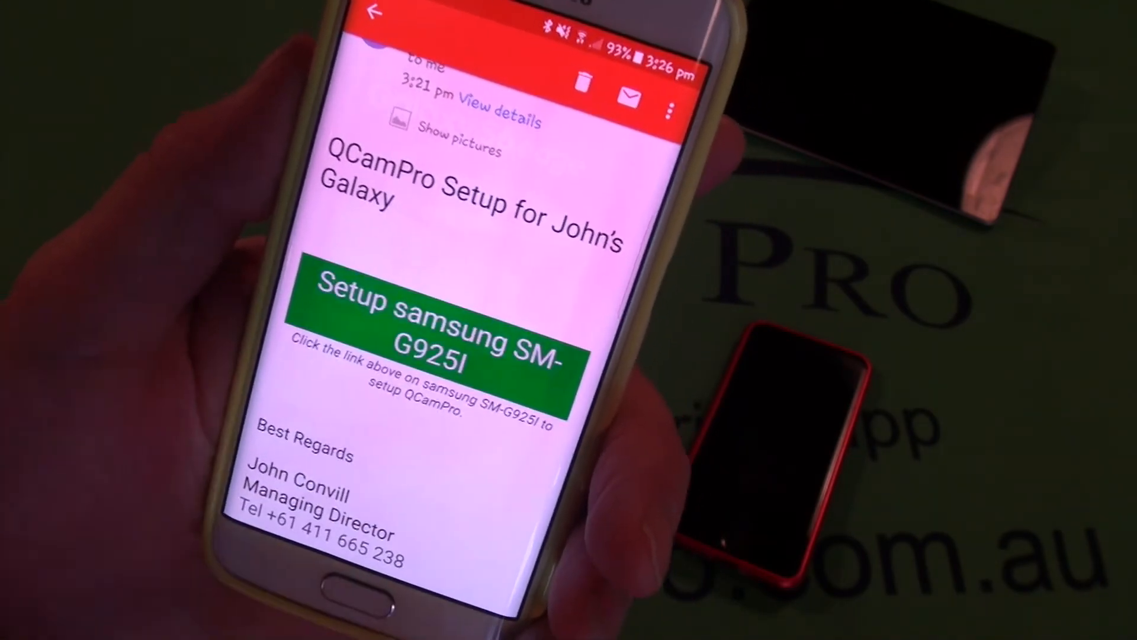
Open the 'Setup samsung SM-G925I' link from the email so QCamPro configures the Galaxy
{"action": "left_click", "coordinate": [433, 332]}
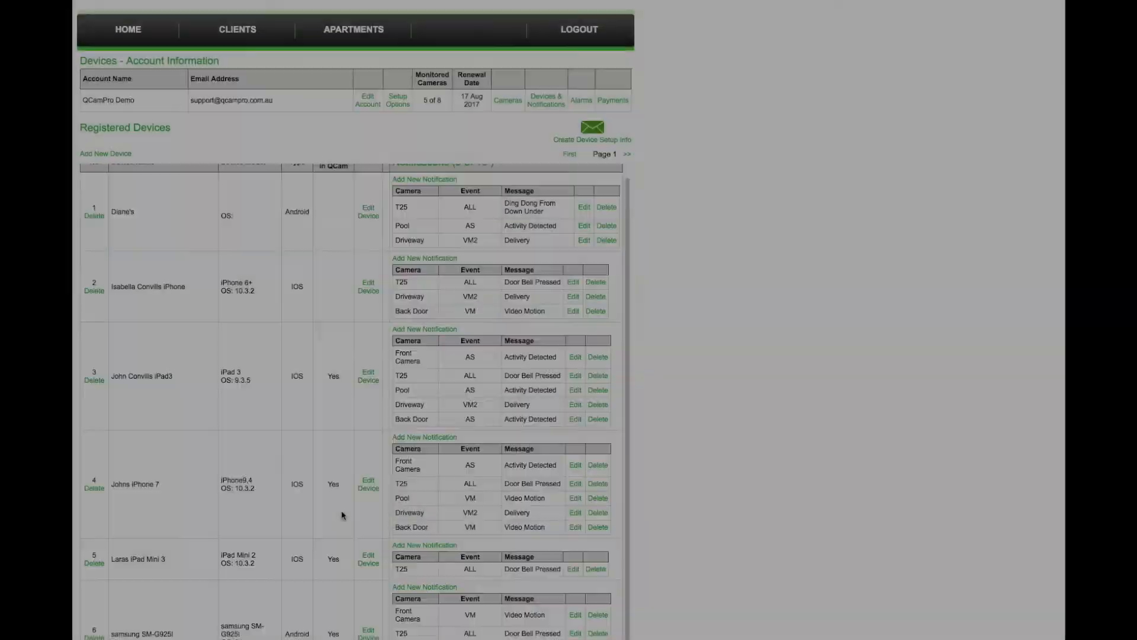
{"action": "scroll", "coordinate": [341, 514], "scroll_direction": "down", "scroll_amount": 3}
Check Registered Devices, then send a test message from the Back Door camera
{"action": "scroll", "coordinate": [341, 515], "scroll_direction": "up", "scroll_amount": 1}
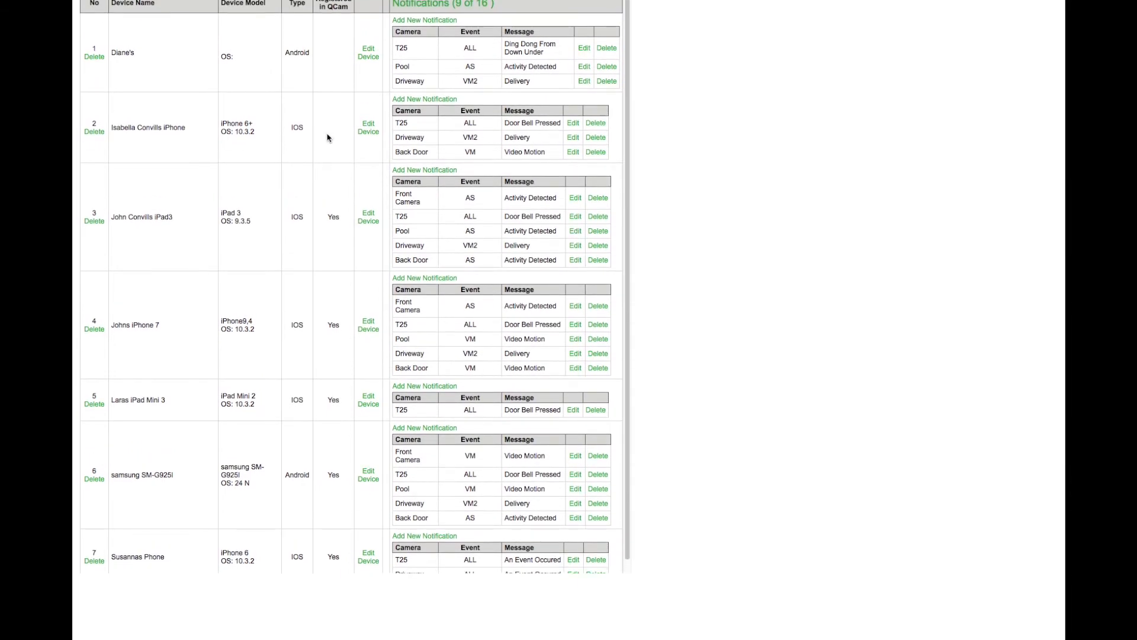
{"action": "scroll", "coordinate": [693, 154], "scroll_direction": "up", "scroll_amount": 5}
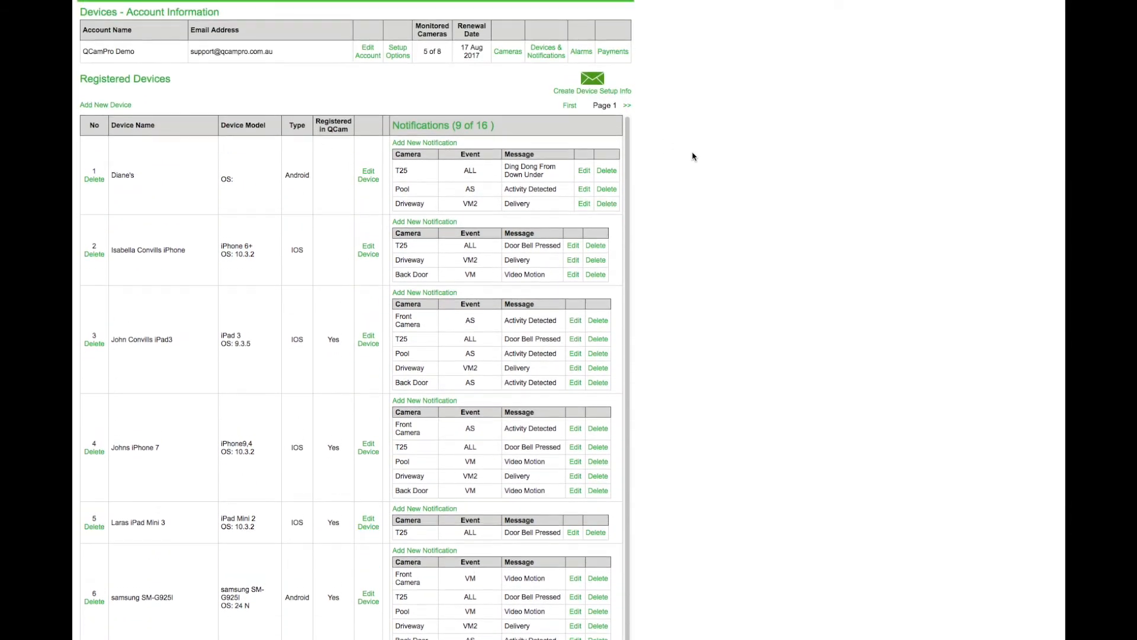
{"action": "left_click", "coordinate": [509, 27]}
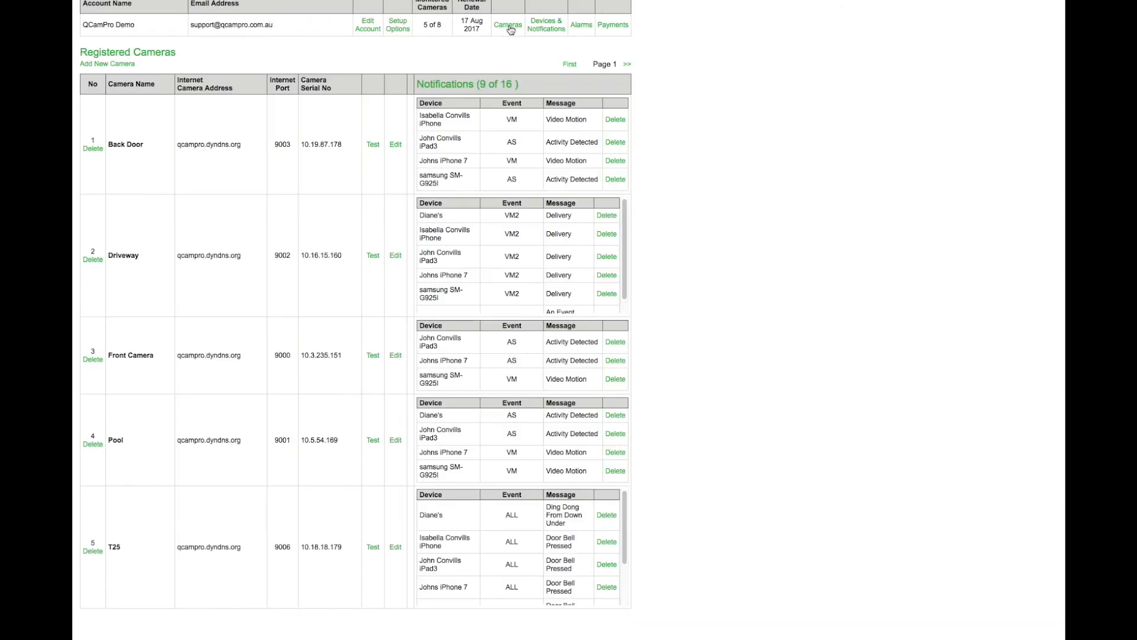
{"action": "left_click", "coordinate": [373, 146]}
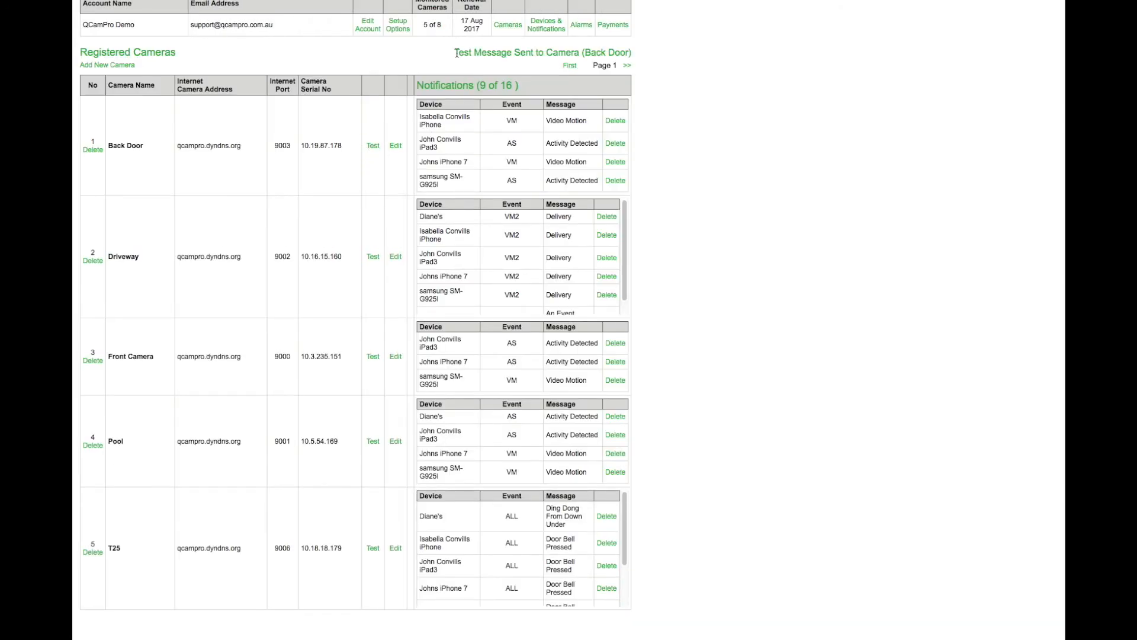